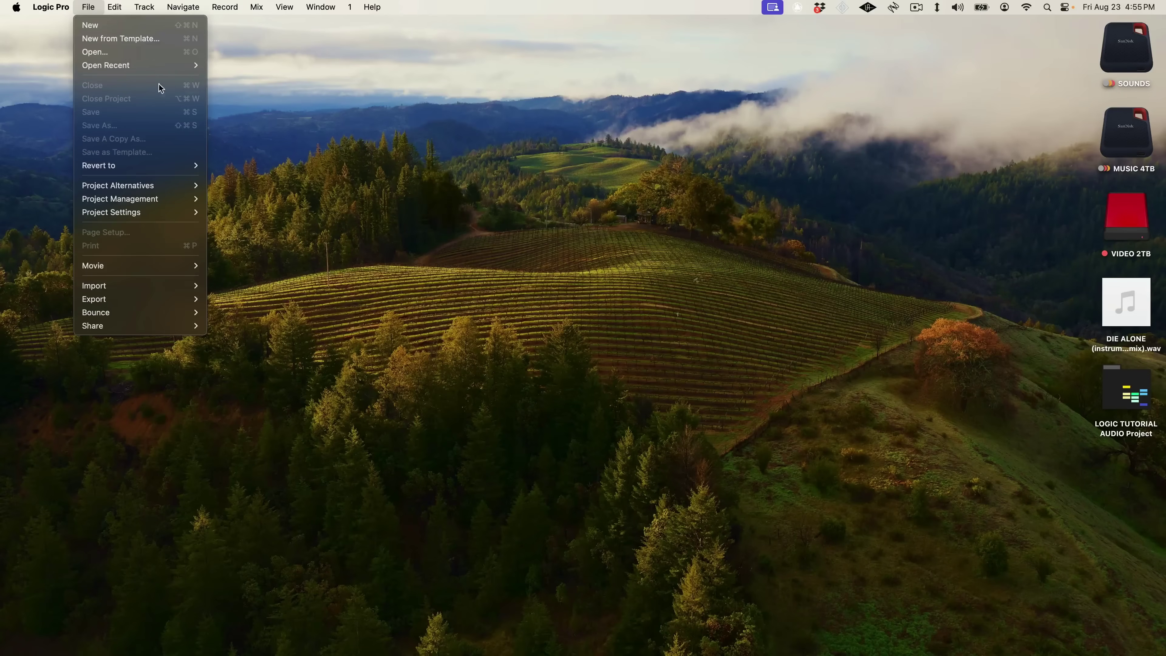
- Load KARRA TEMPLATE LOGIC PRO 11.logicx from the Open Recent list
mouse_move(179, 69)
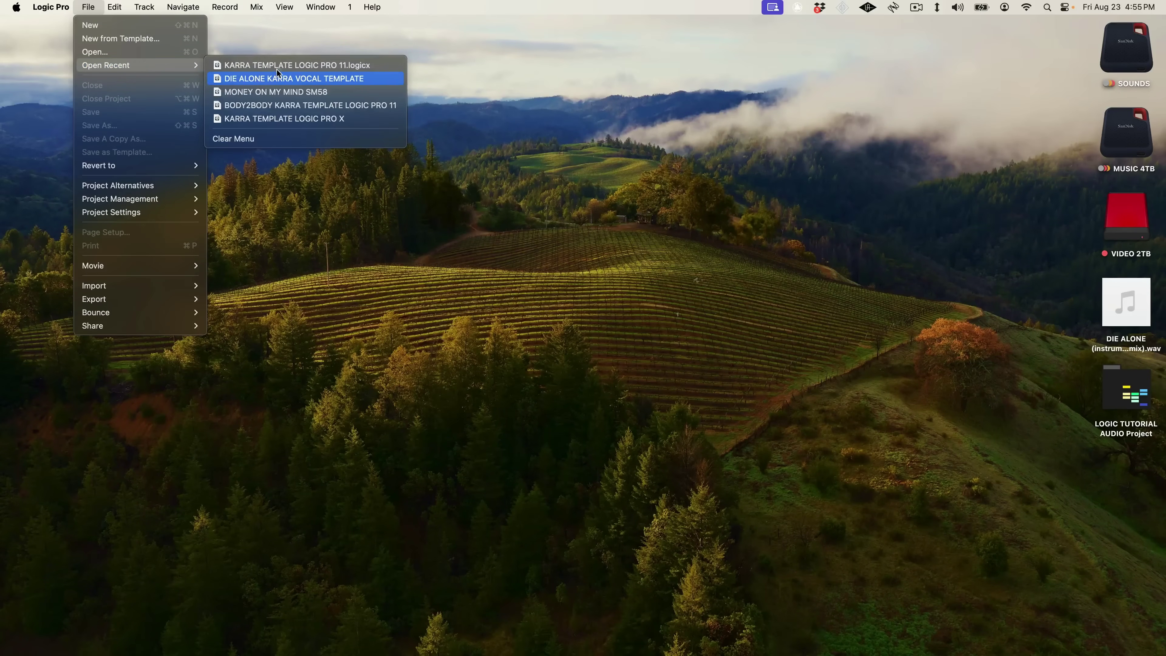
click(296, 61)
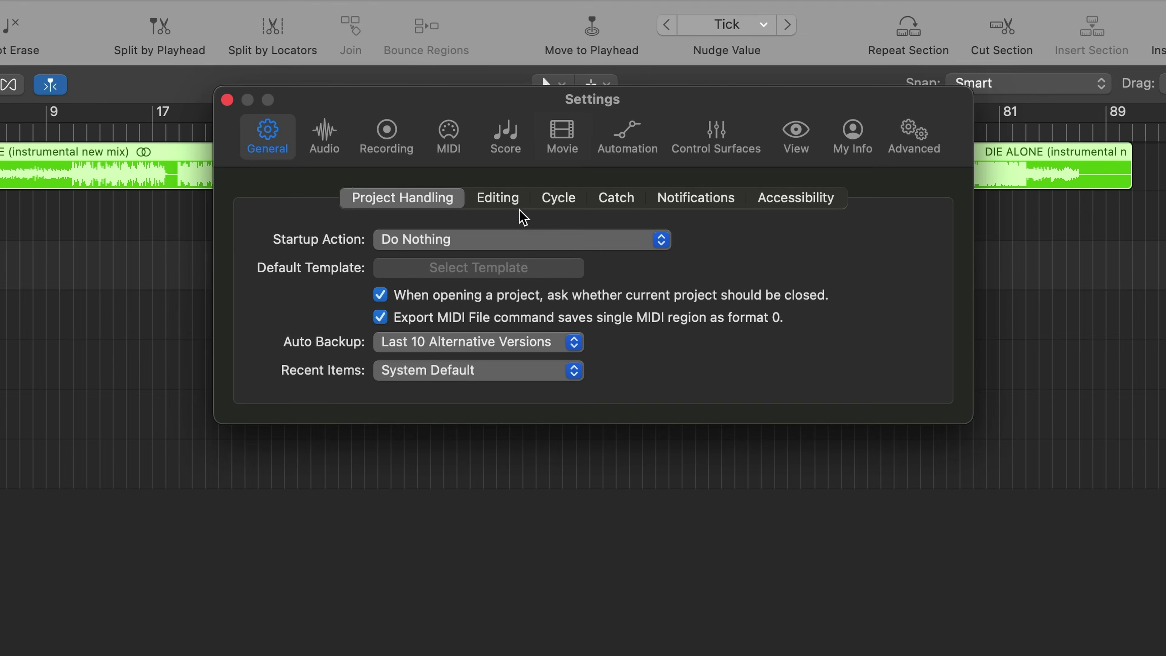
- Make the Scissors the active editing tool
click(538, 161)
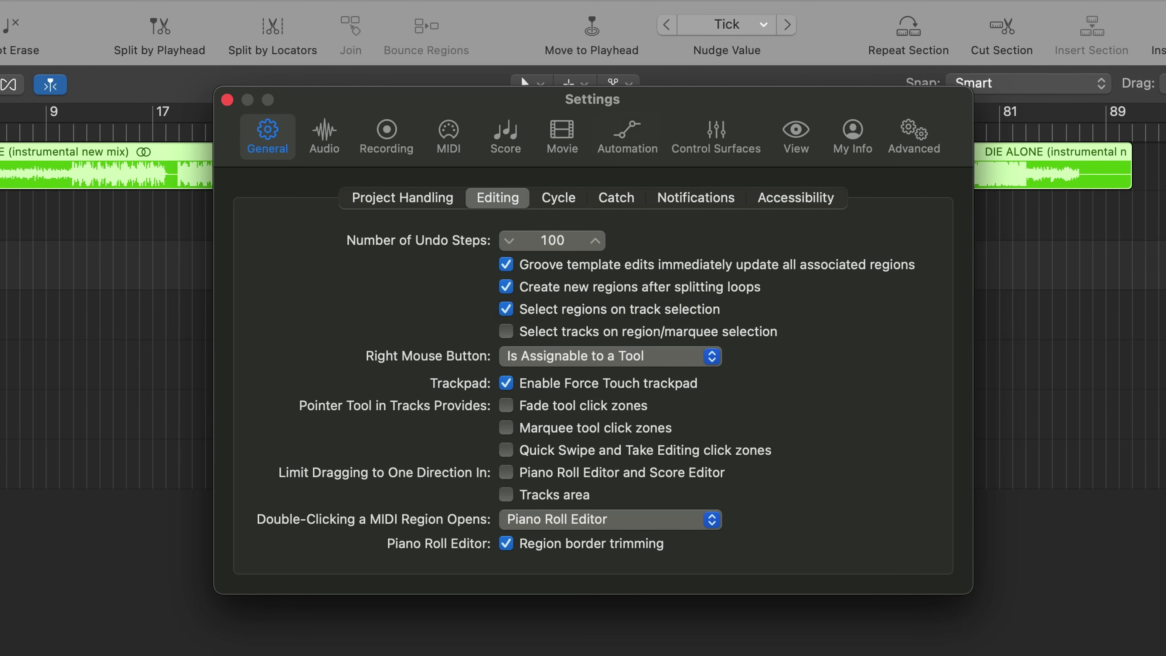
click(226, 100)
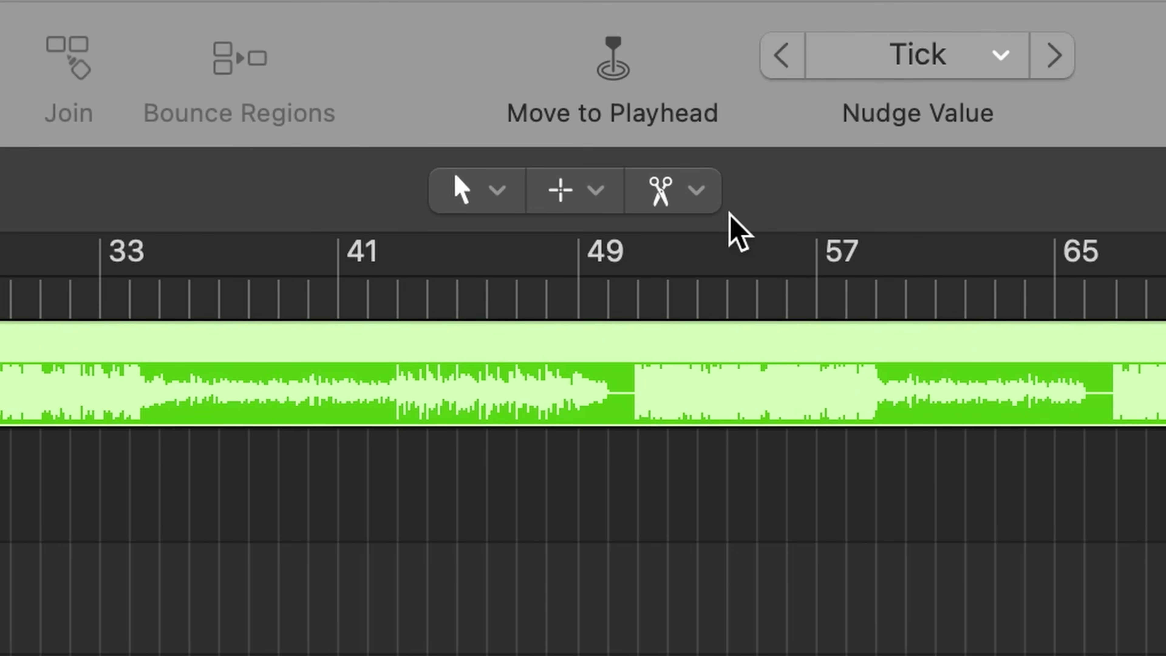
click(636, 88)
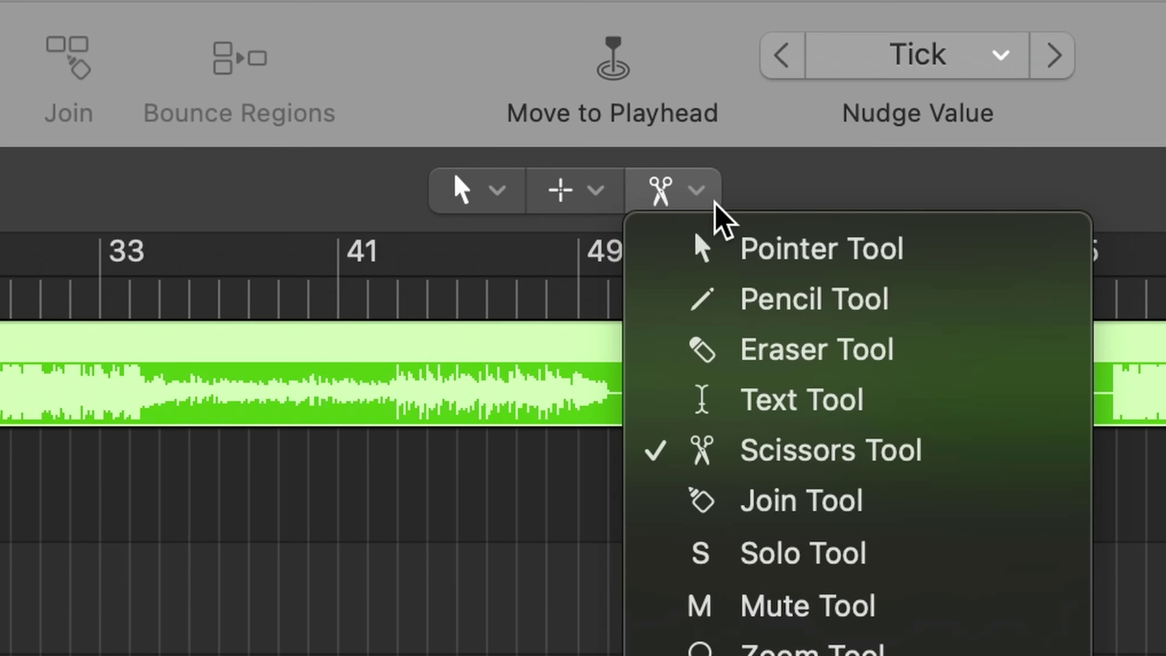
click(715, 204)
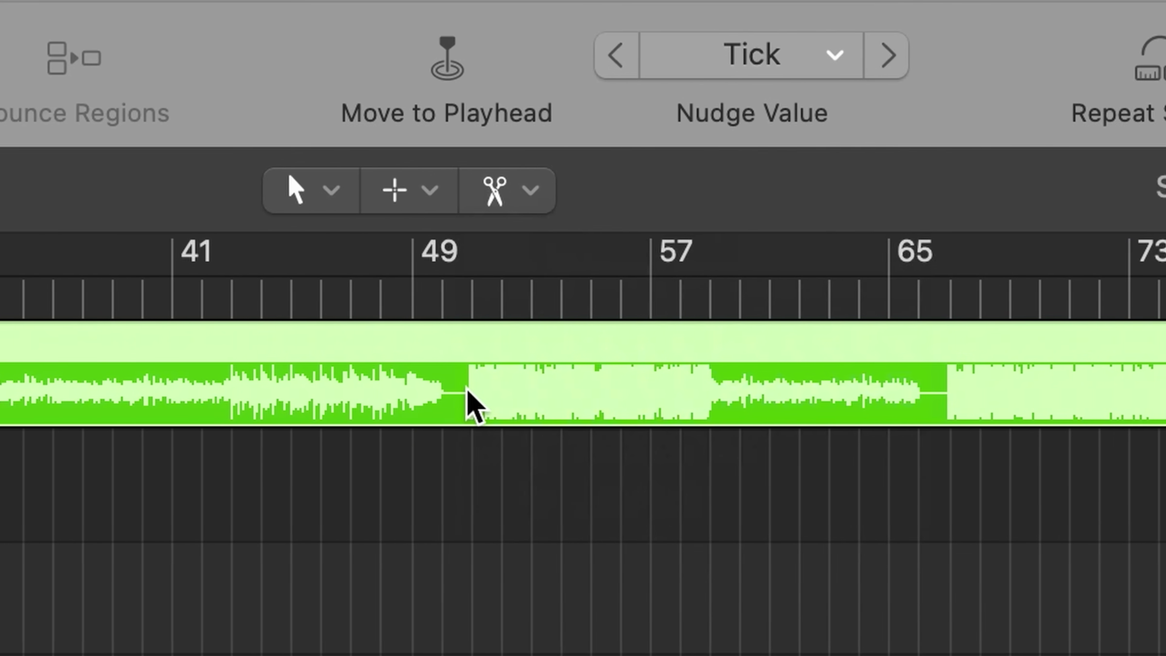
- Split the DIE ALONE beat region near bars 51 and 60, then undo the cuts
click(637, 399)
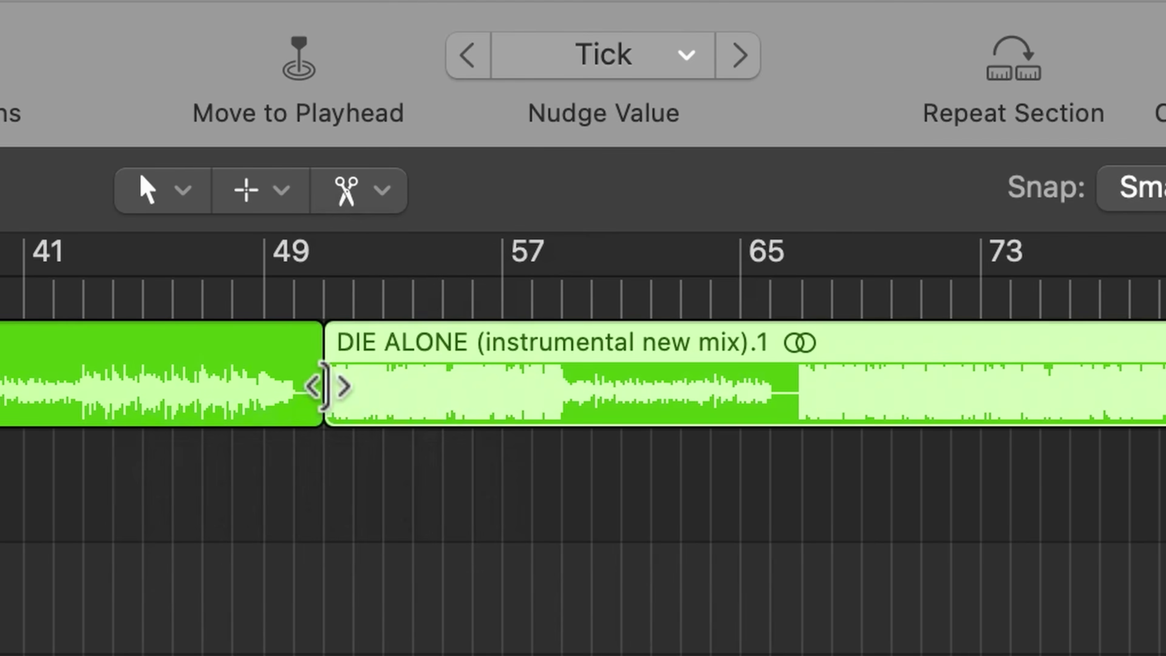
click(587, 395)
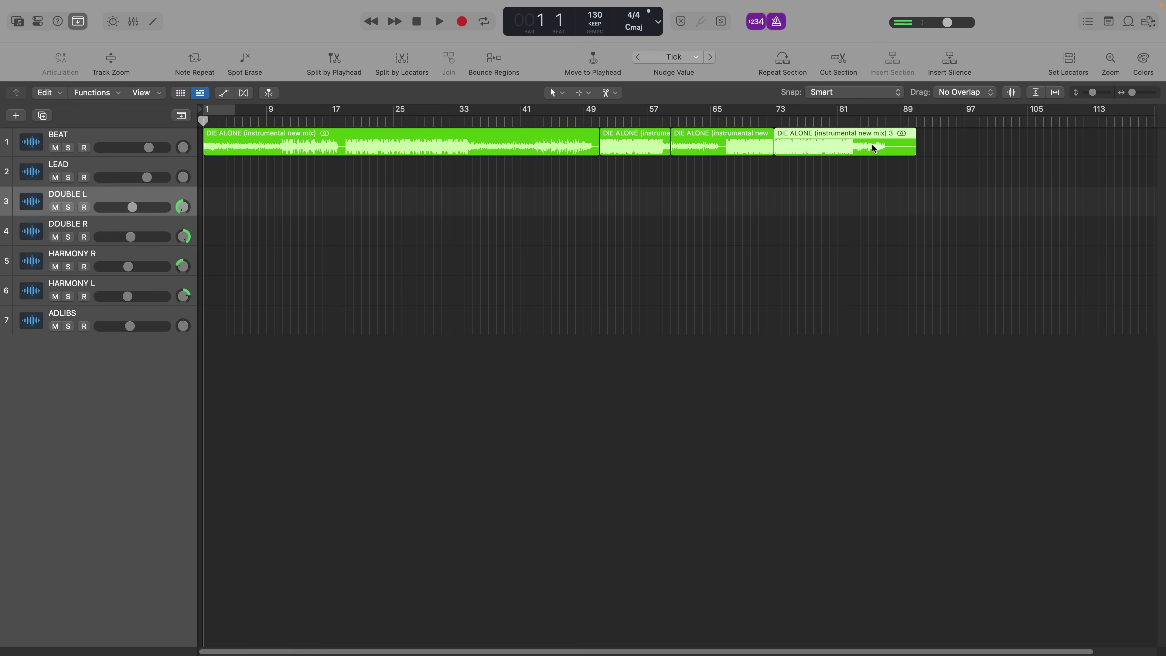
key(super+z)
key(super+z)
key(super+z)
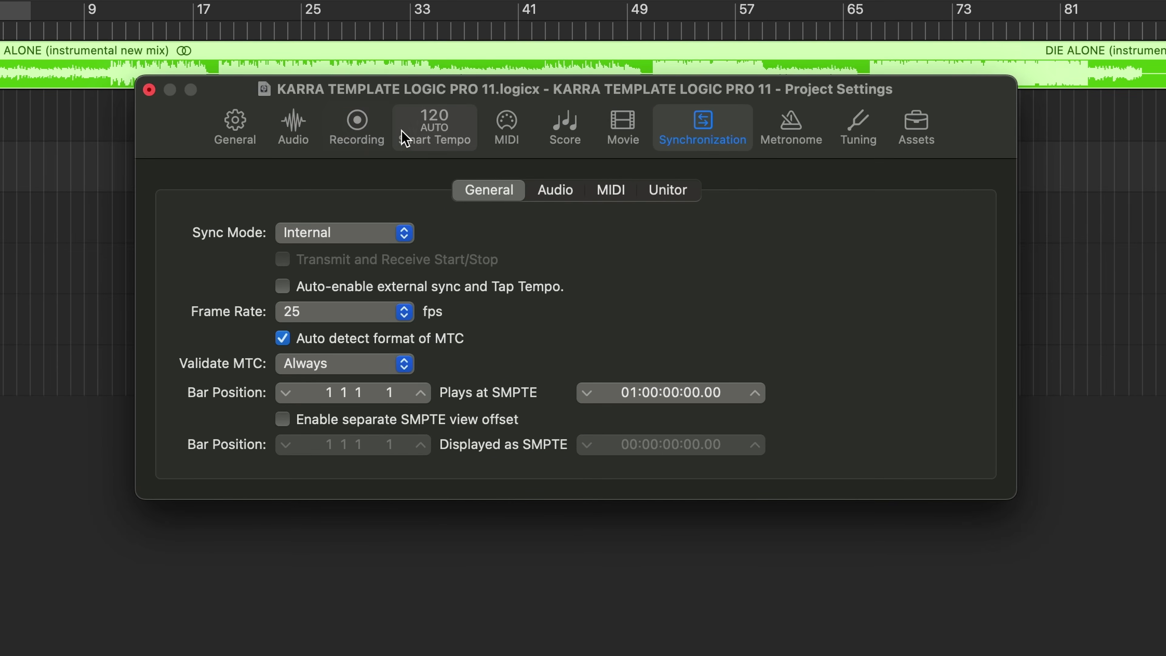
- Record successive vocal passes on LEAD, then set Take 2 as the active take
click(357, 138)
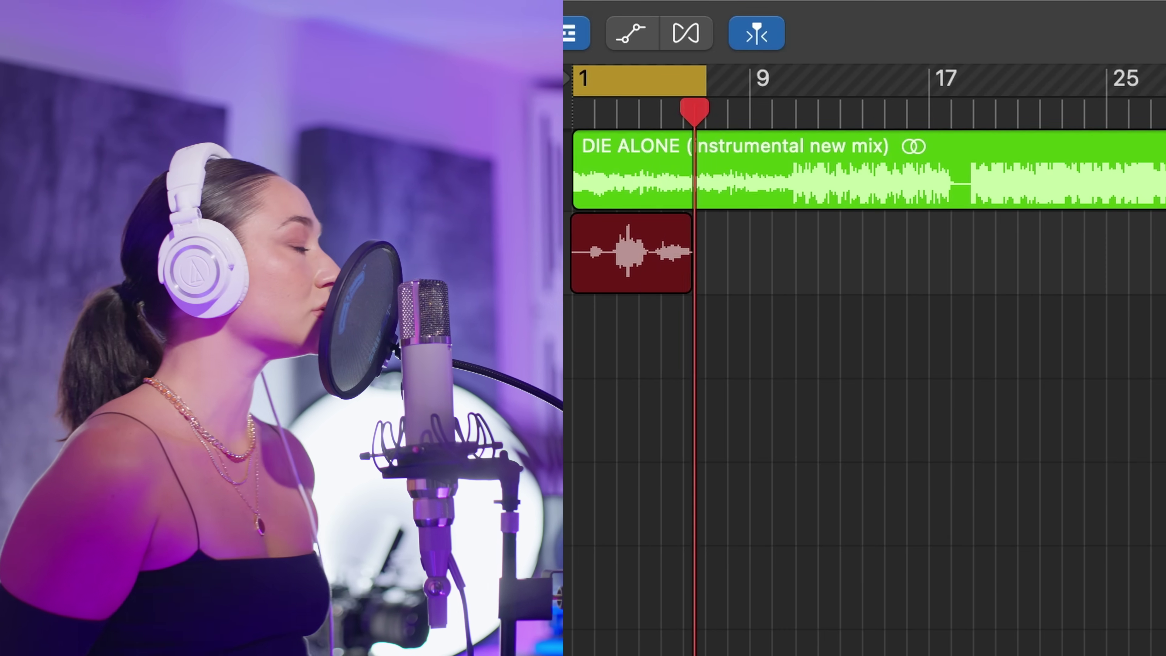
key(space)
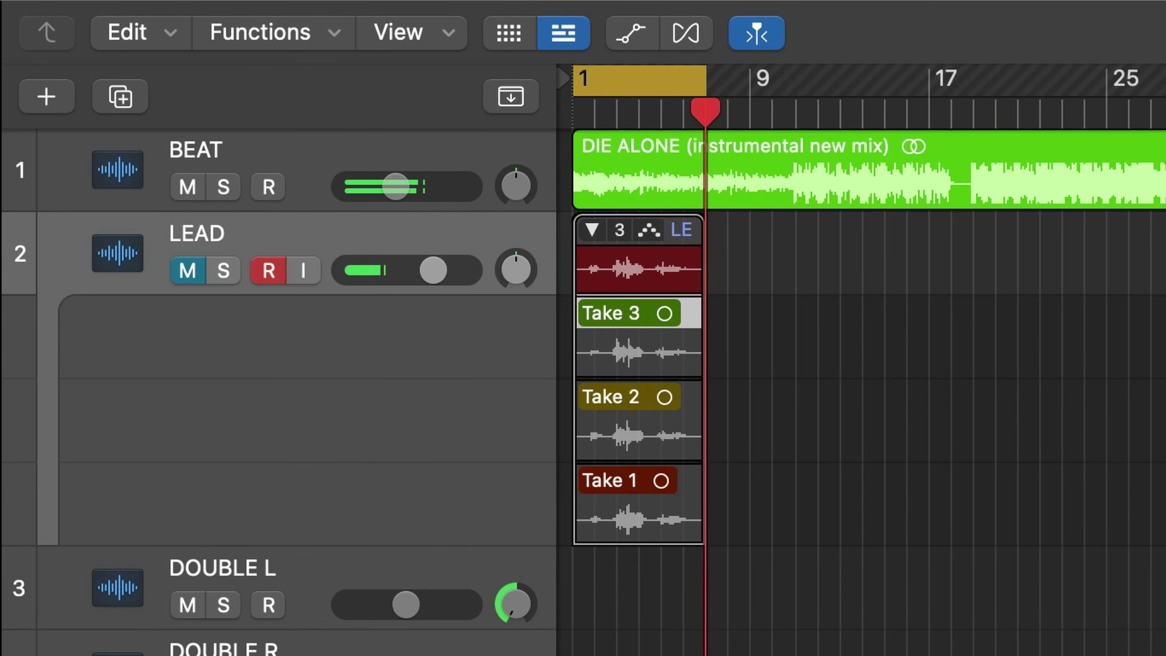
key(space)
click(652, 427)
click(674, 518)
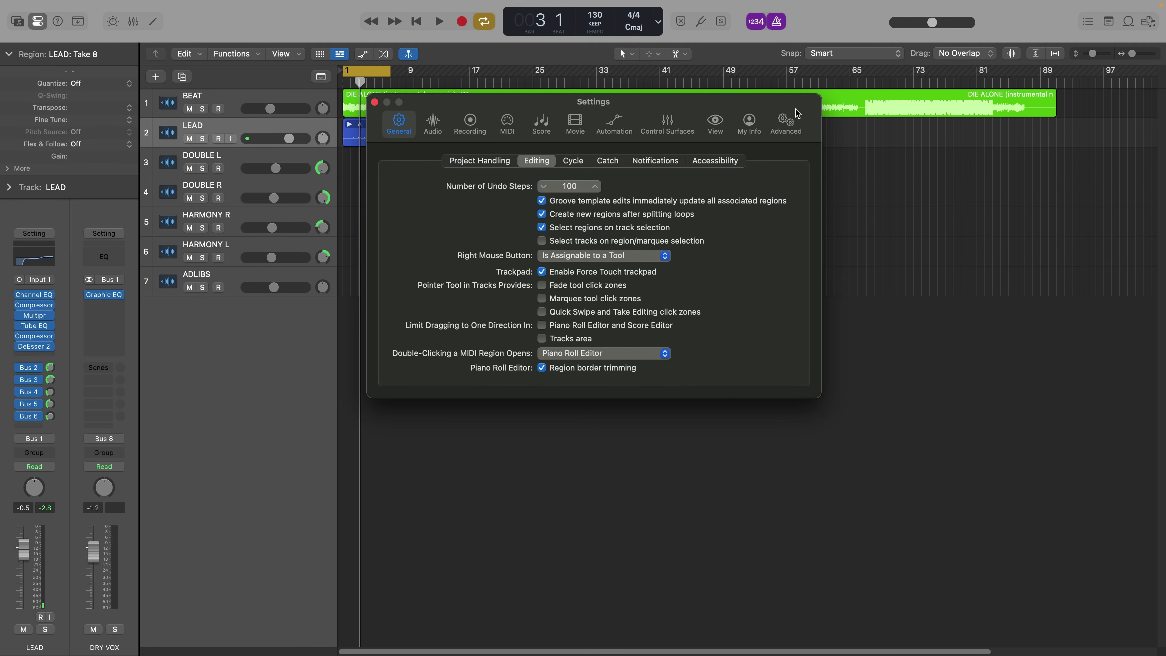
- Set Track Color to Auto-assign—96 Colors and add two shaker loops as new tracks
click(719, 125)
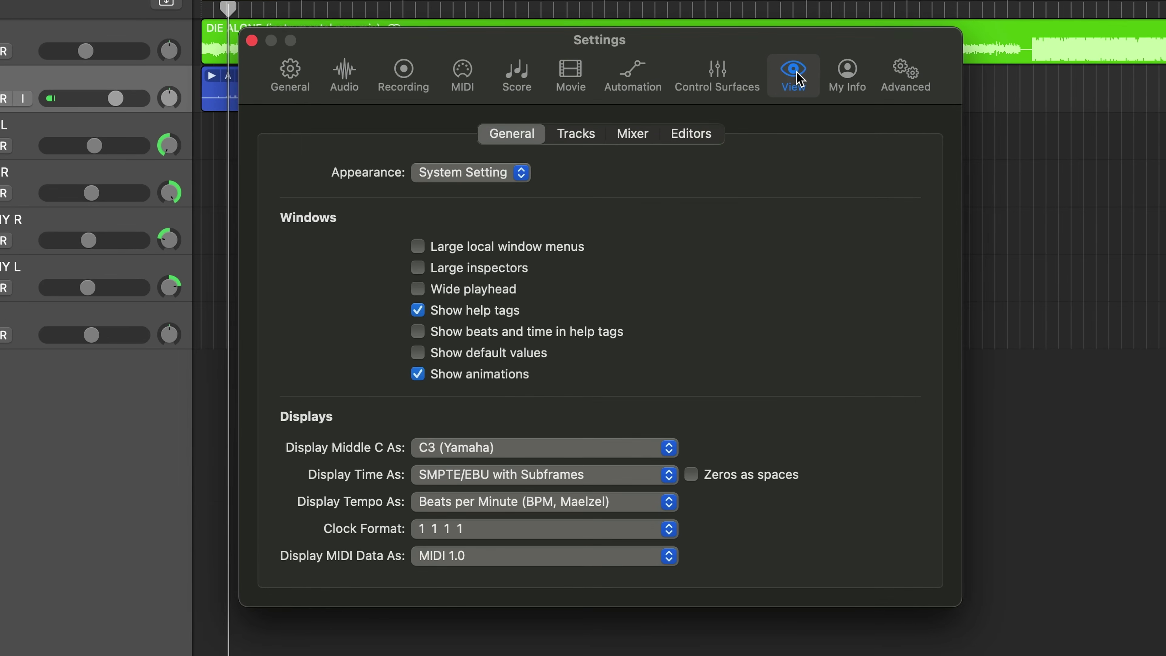
click(577, 143)
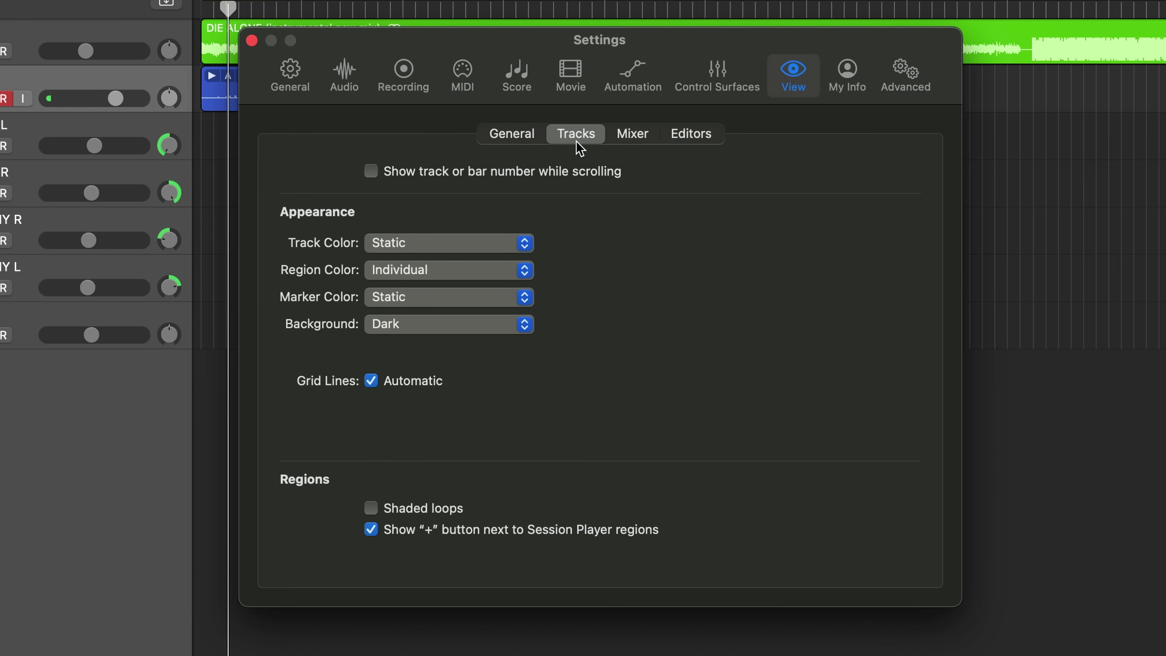
click(523, 244)
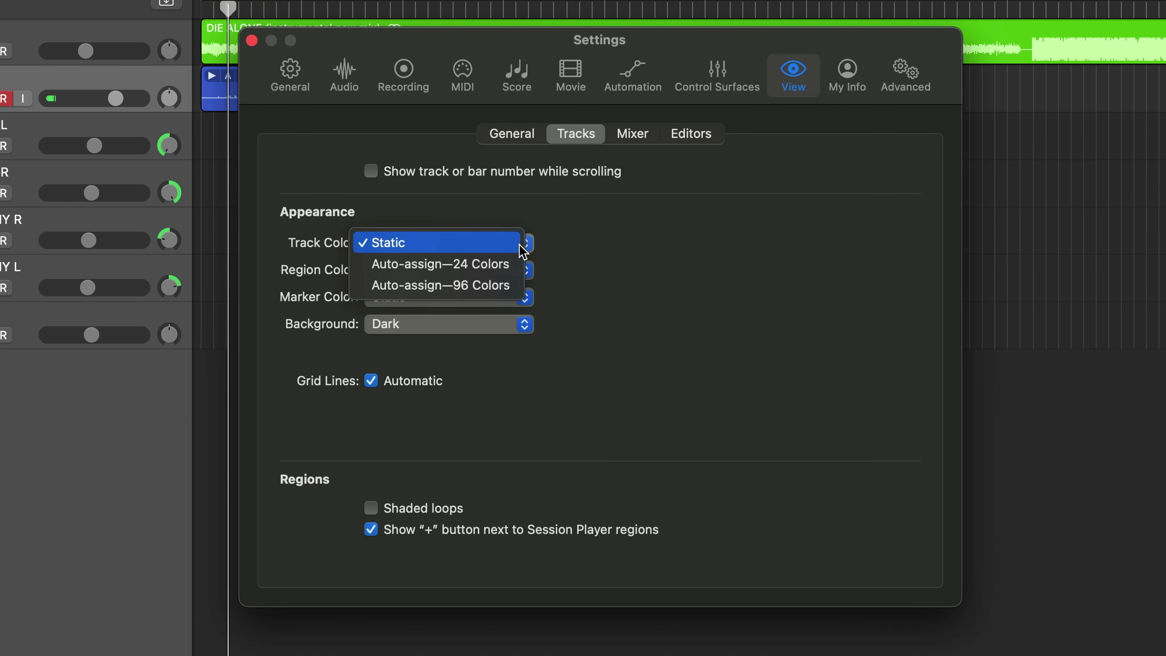
click(509, 286)
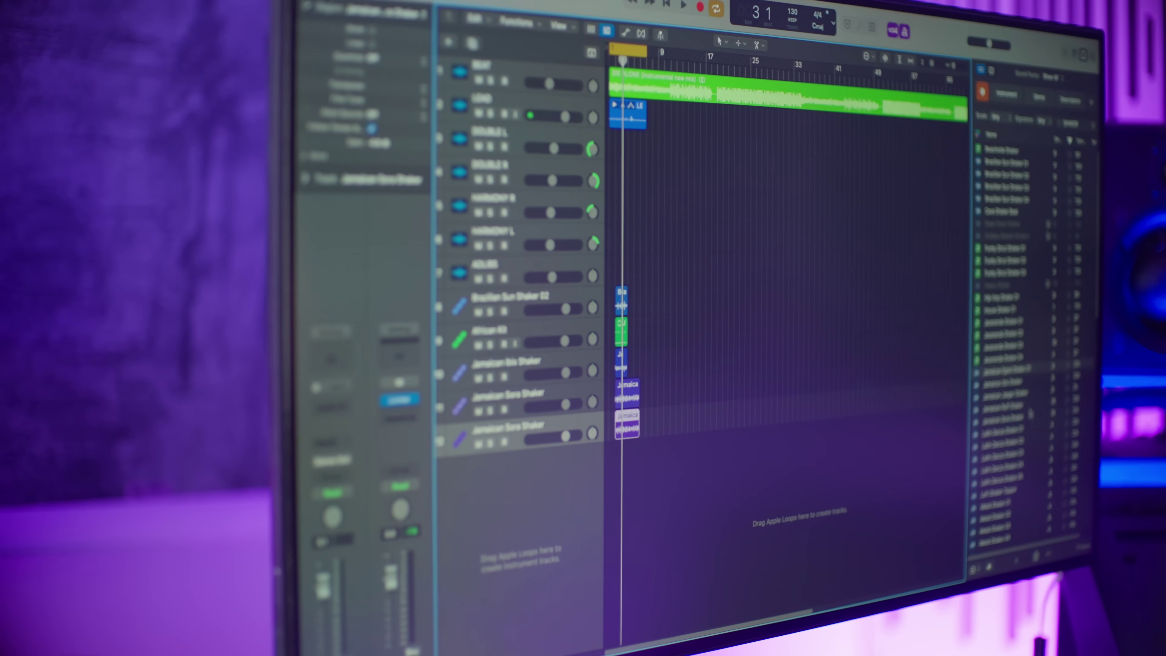
drag(1028, 370, 617, 464)
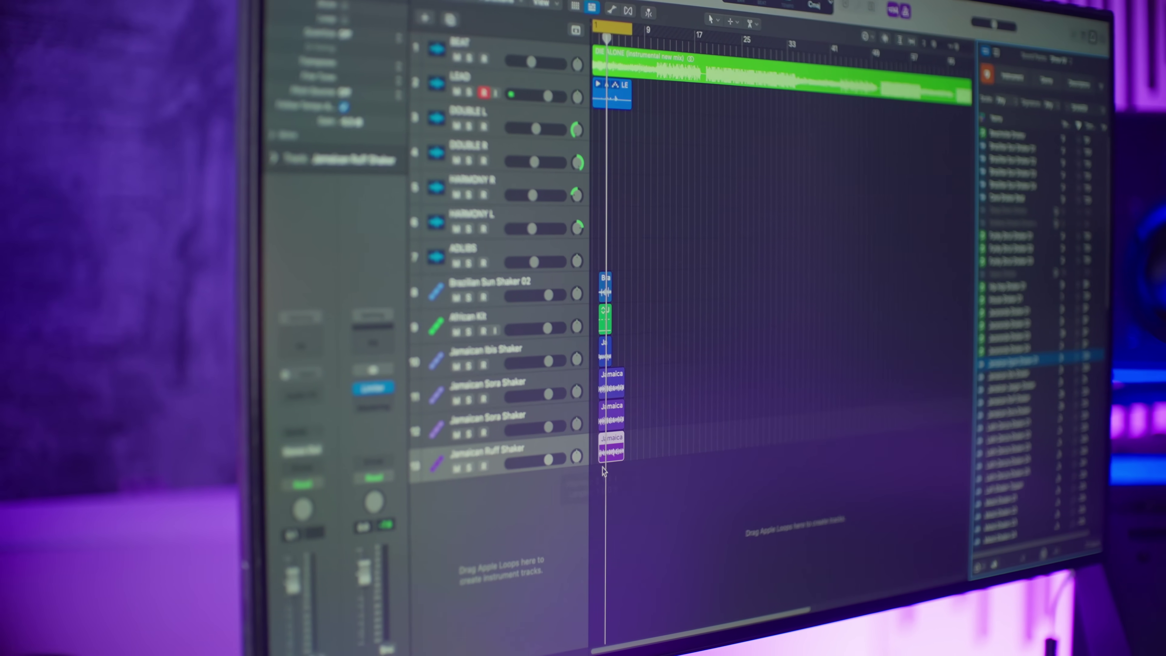
drag(1014, 337, 596, 457)
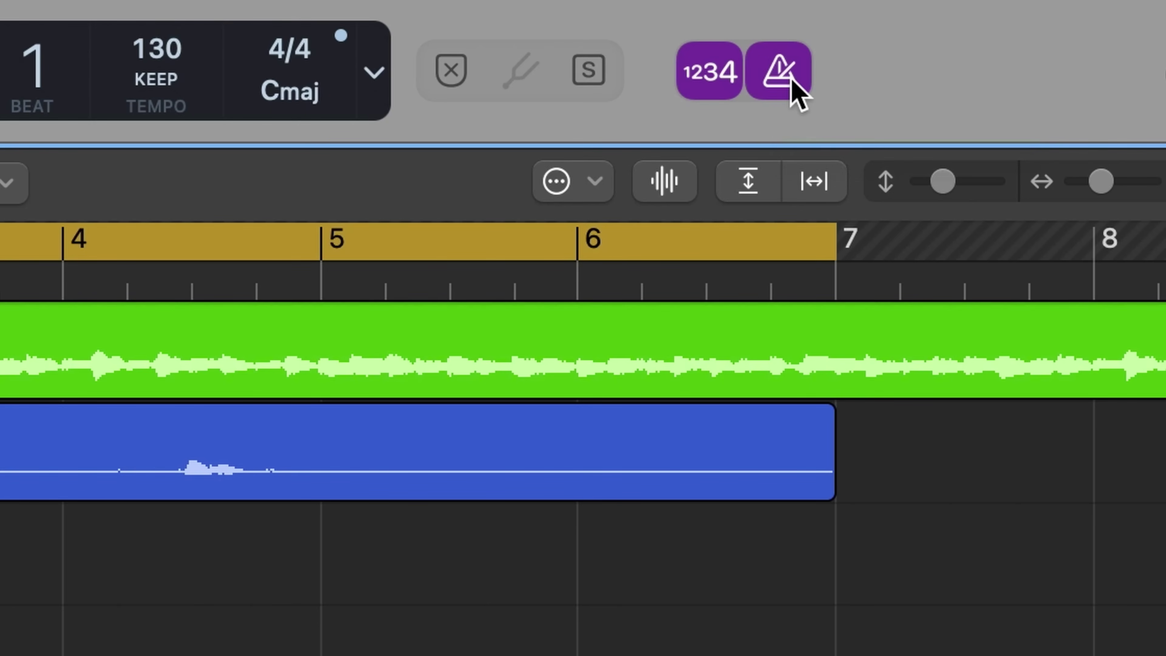
- Uncheck Click While Playing in the Metronome button's options
right_click(793, 82)
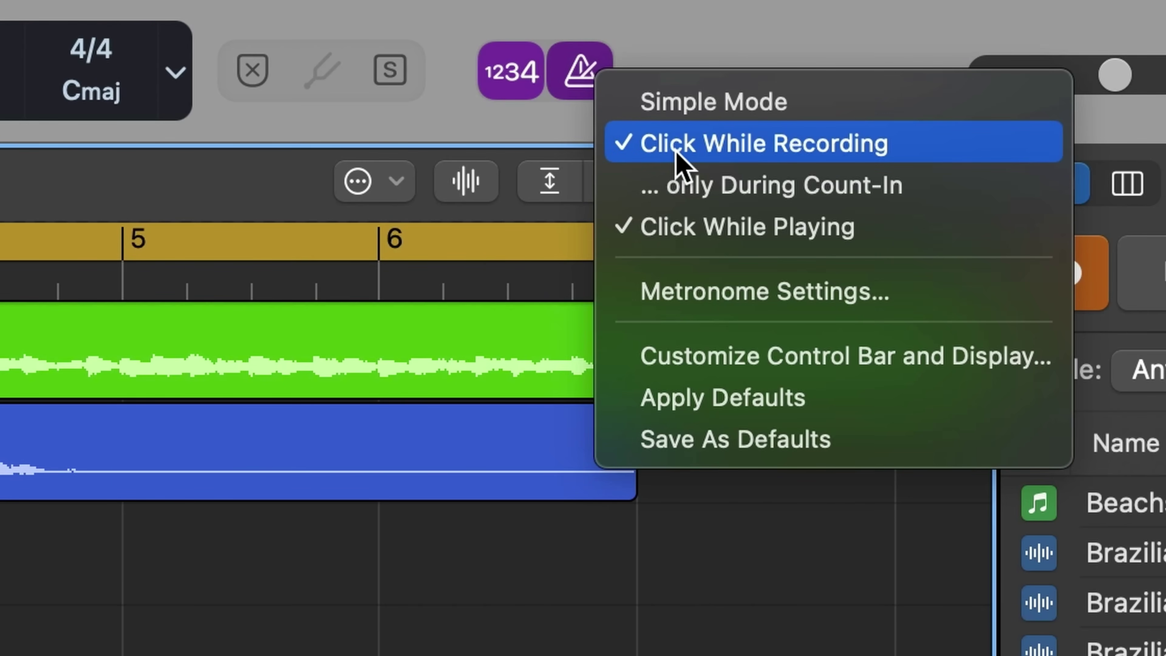
click(670, 229)
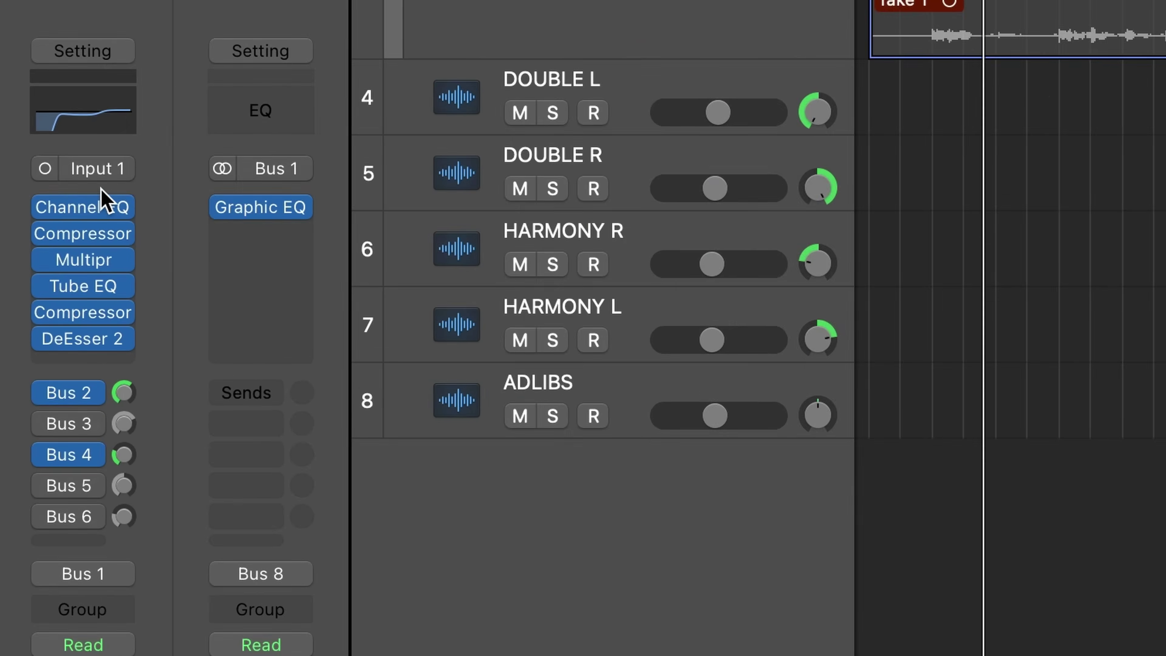
- Insert a mono Pitch Correction plug-in on the LEAD vocal
click(100, 203)
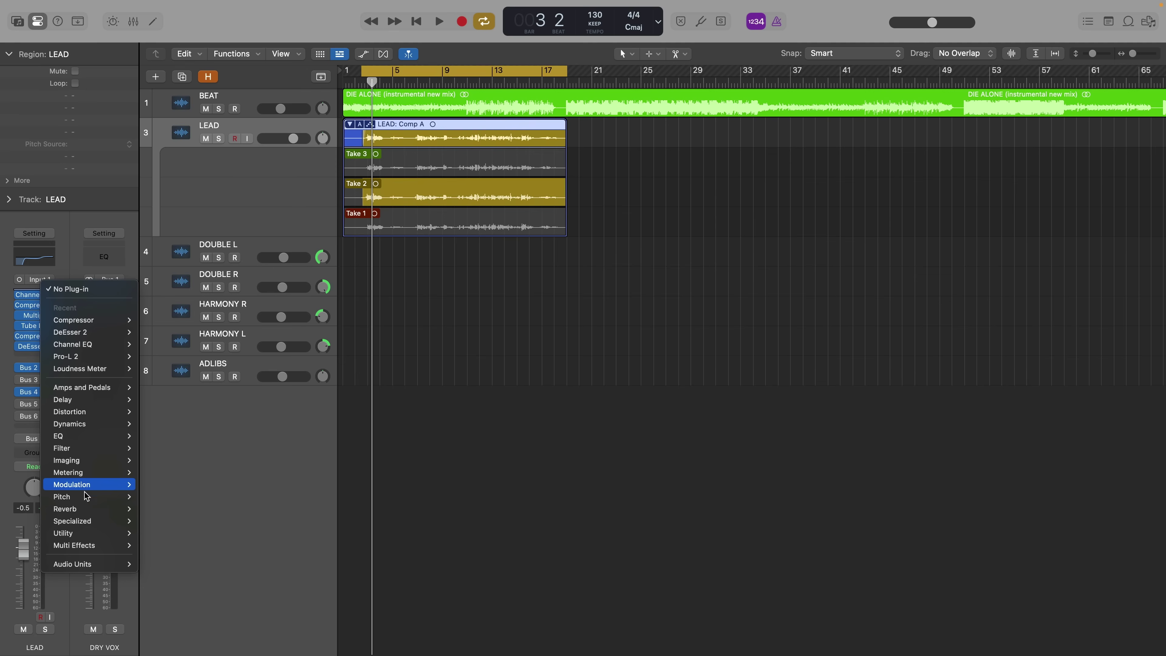
mouse_move(89, 501)
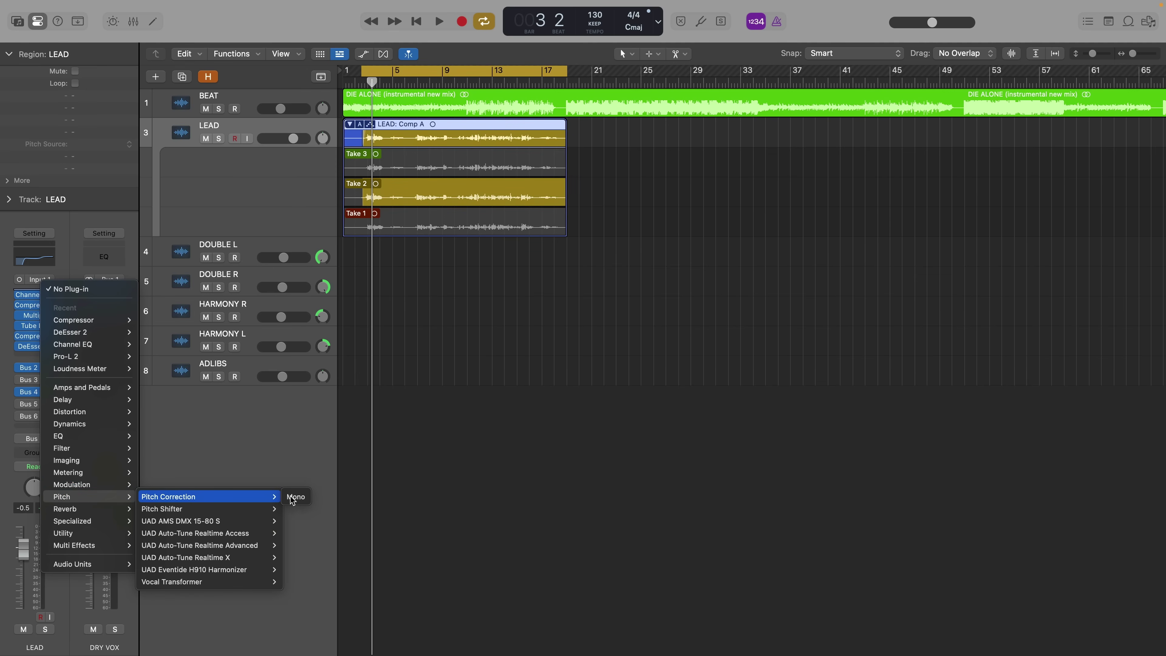
click(294, 497)
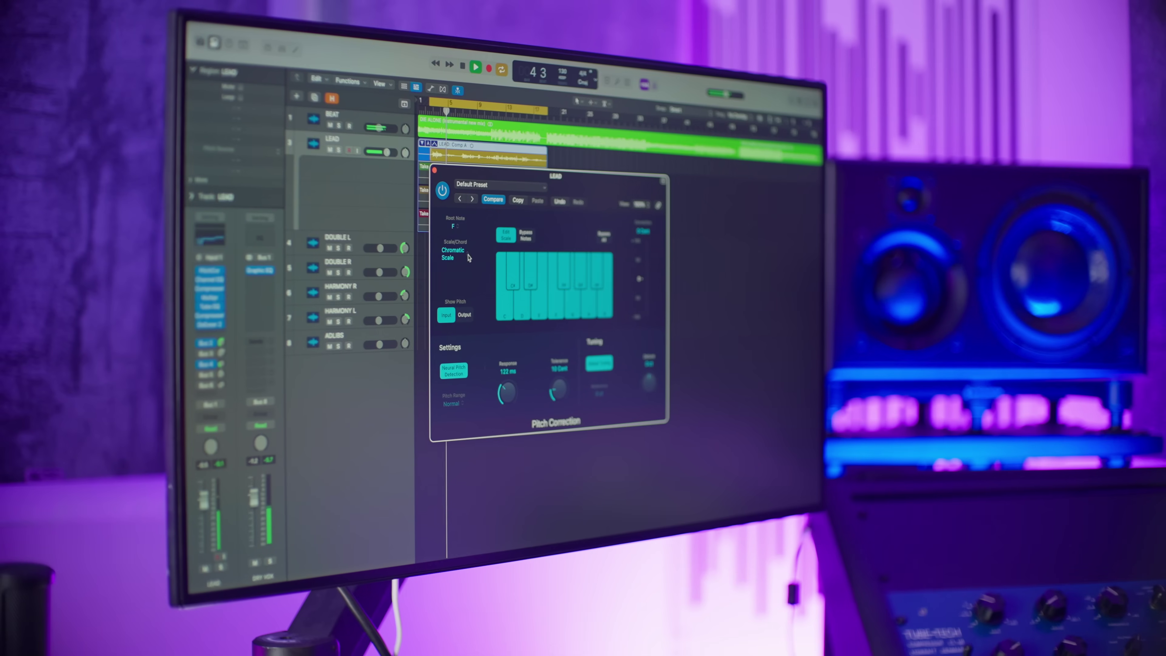
- Set the Pitch Correction scale to Major
click(425, 263)
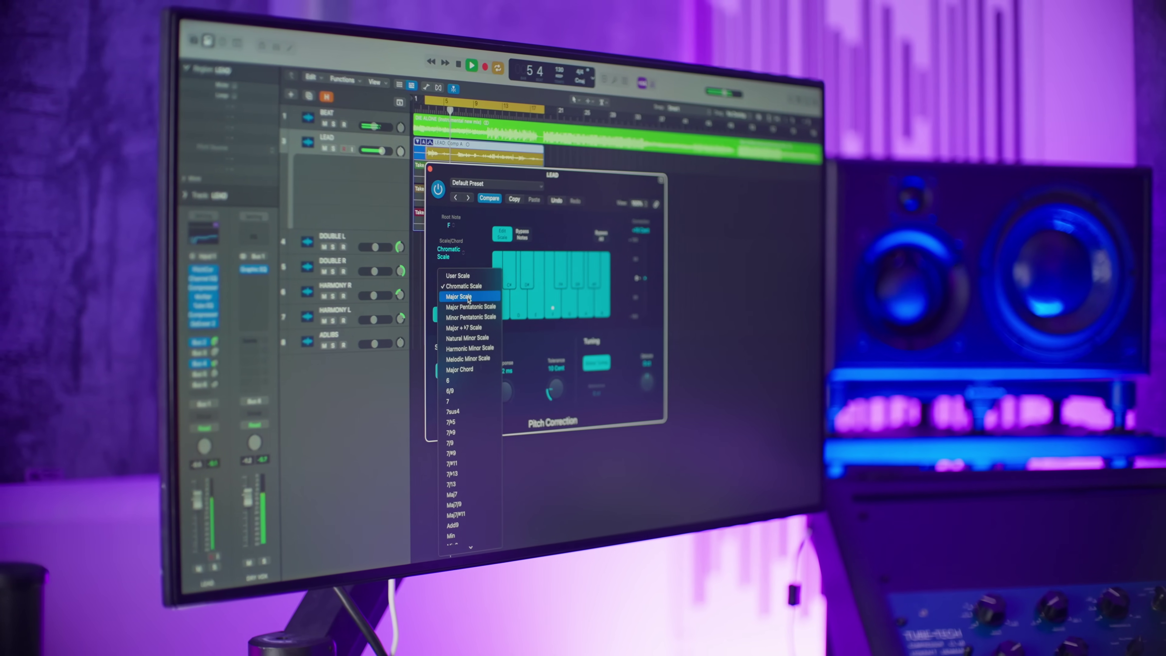
click(464, 294)
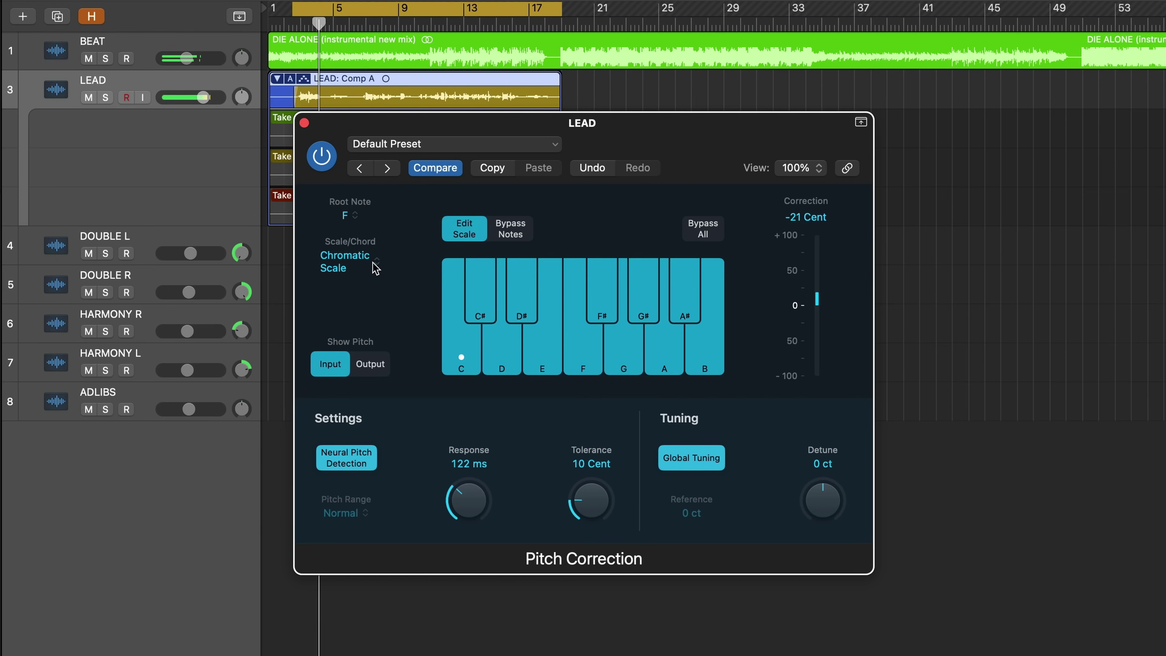
click(377, 263)
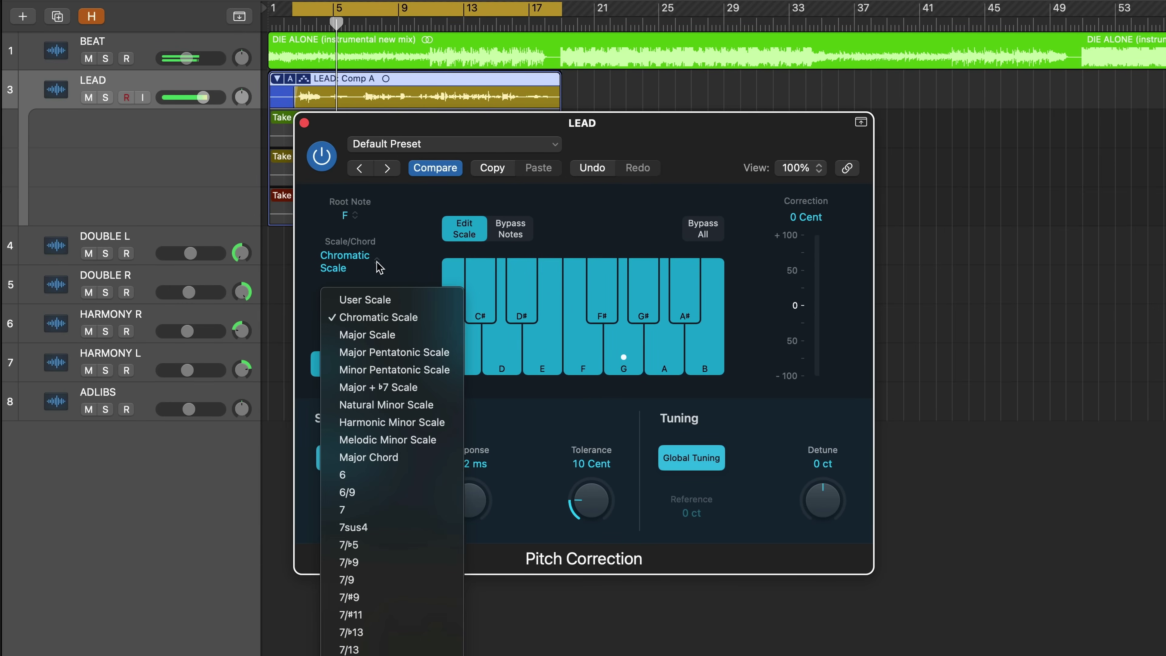
click(388, 337)
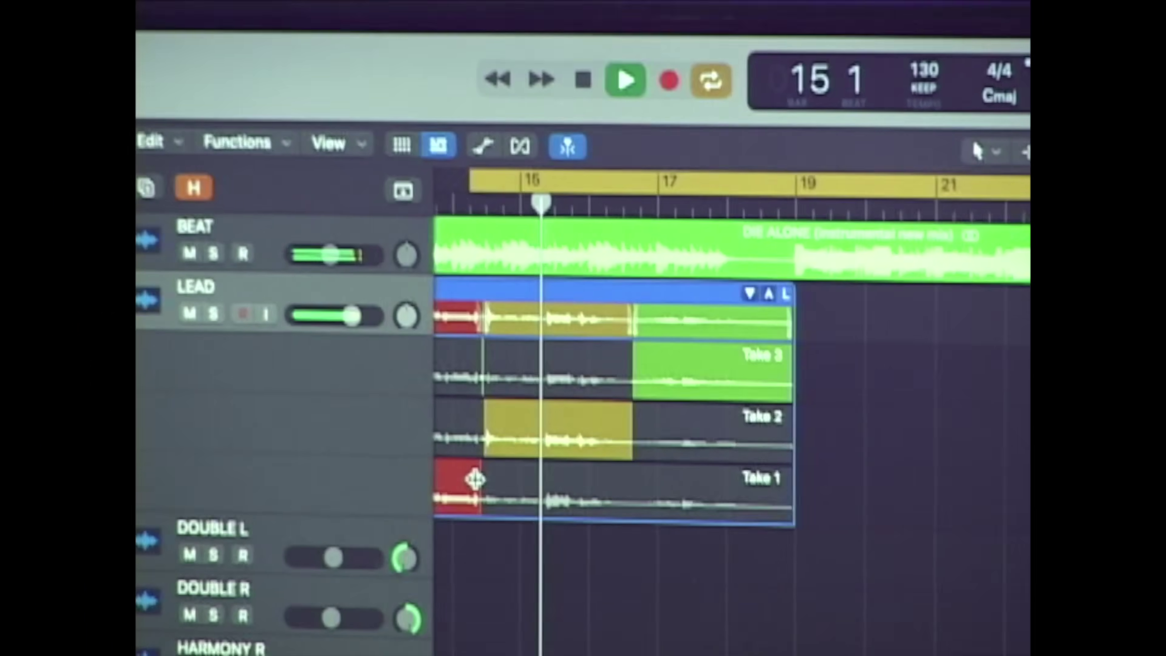
- Extend Take 1's comp section to about bar 15
drag(542, 525, 616, 525)
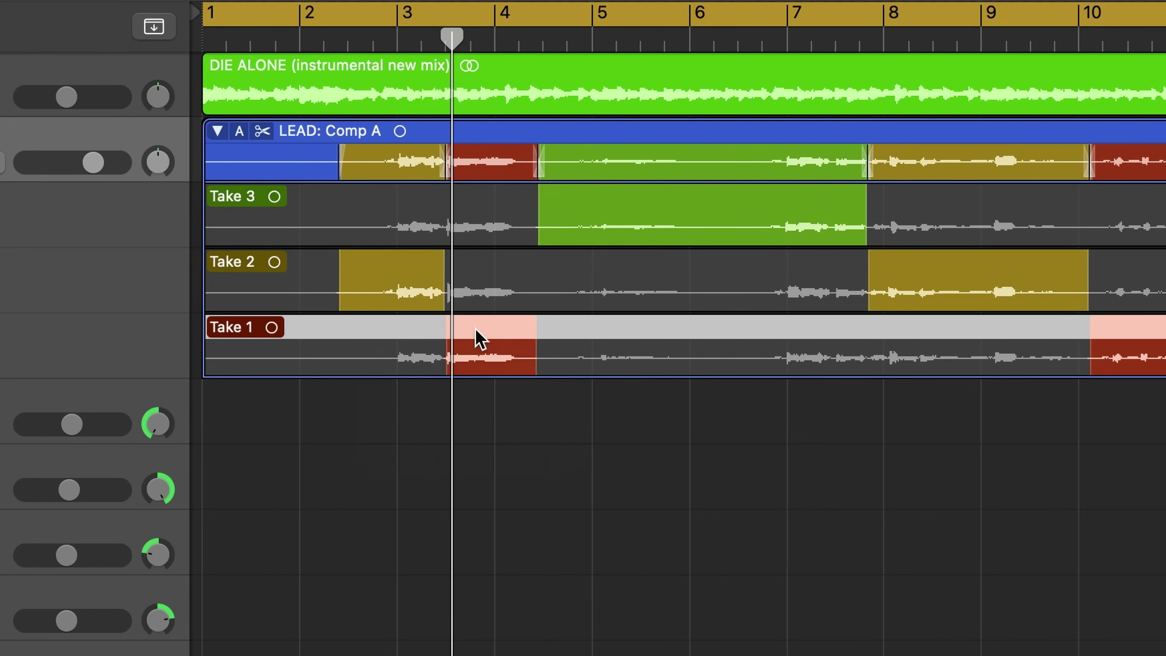
- Try nudging Takes 1 and 2 later, undo both, then Flatten and Merge Comp A
drag(468, 219, 480, 220)
drag(501, 329, 501, 330)
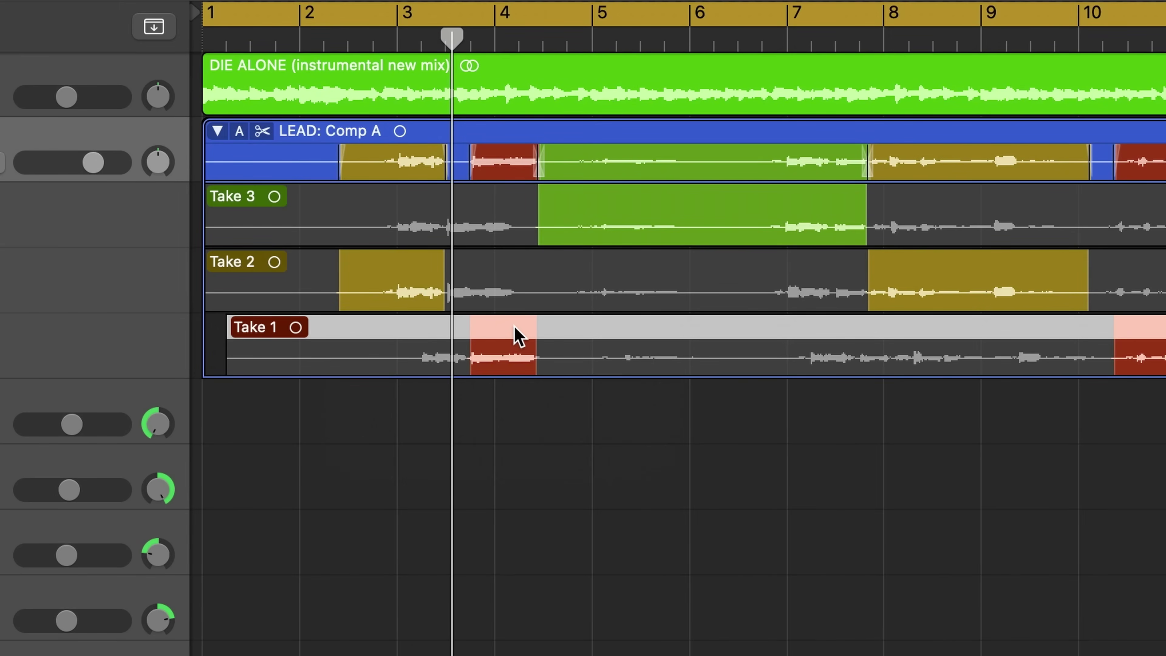
key(super+z)
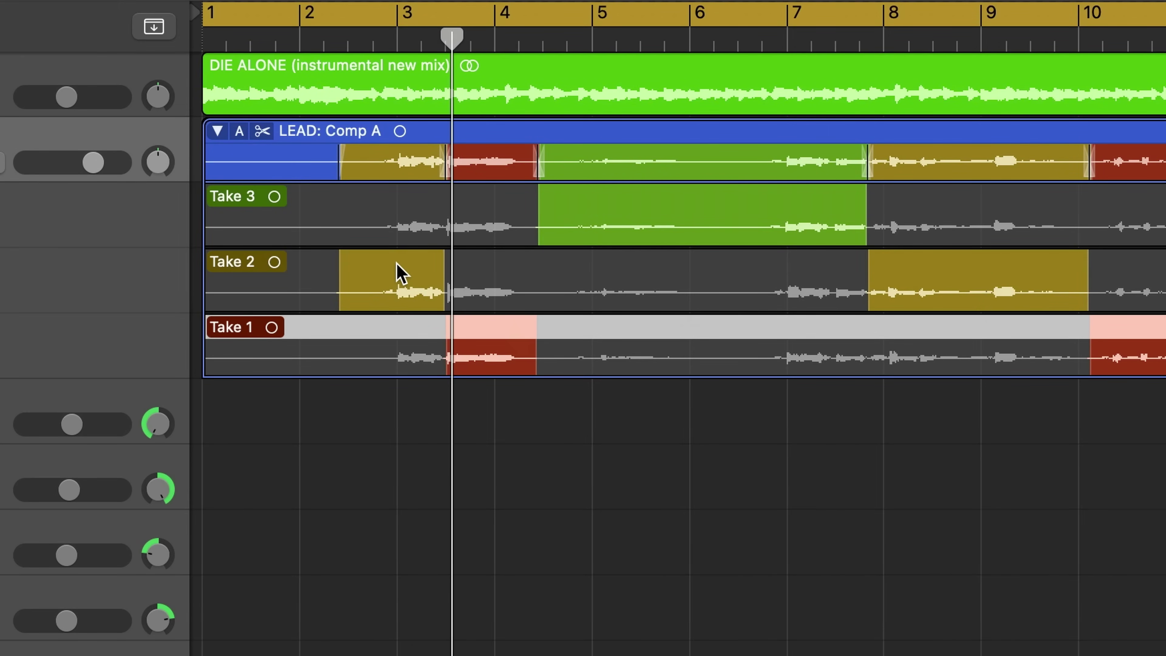
drag(397, 265, 446, 261)
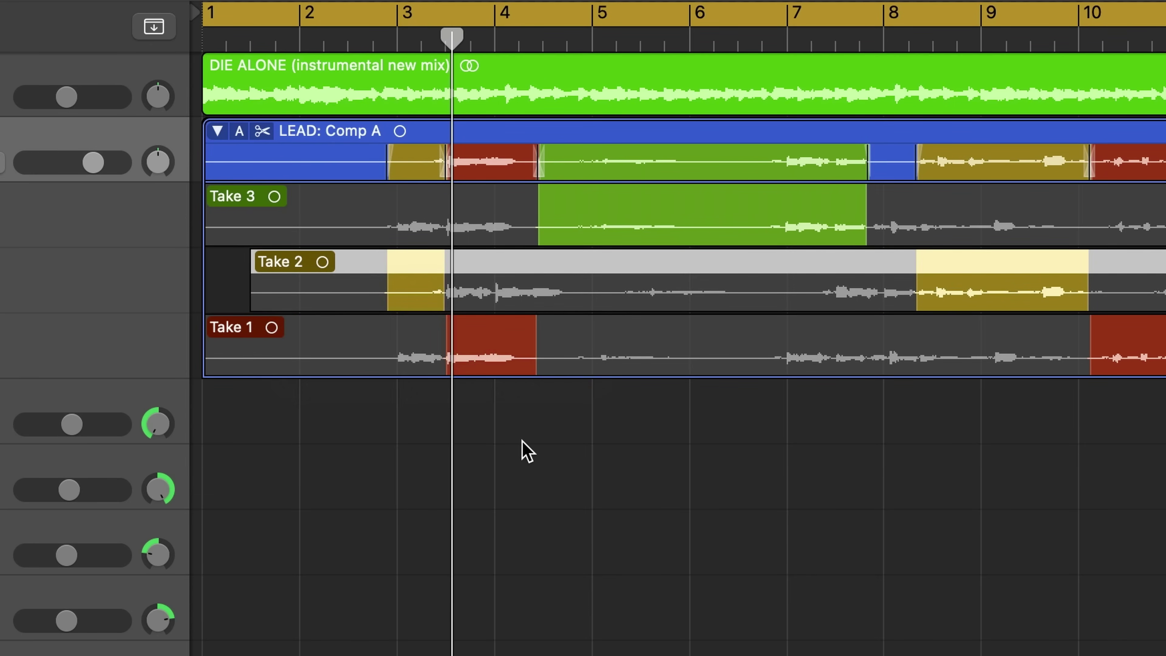
key(super+z)
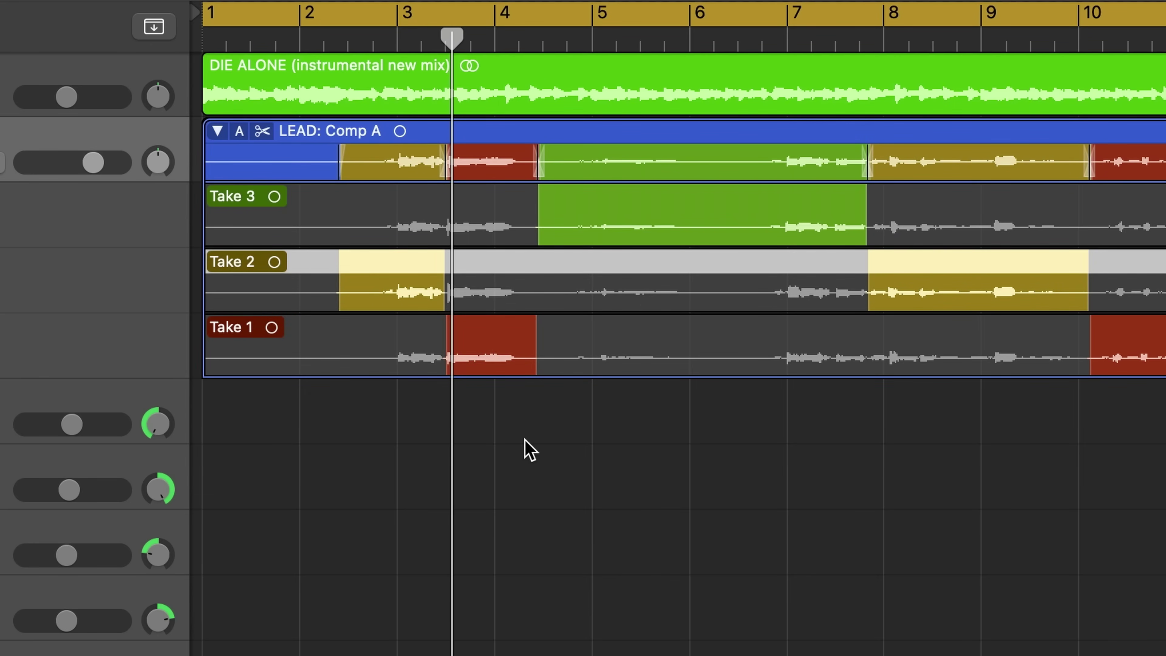
click(241, 132)
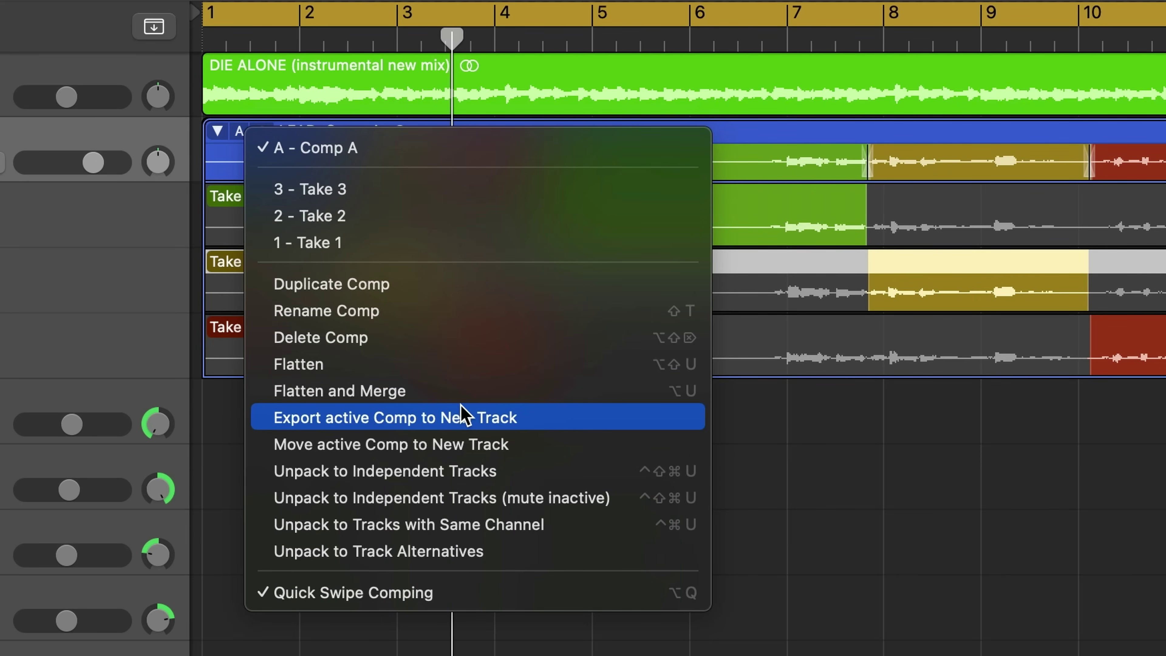
click(462, 391)
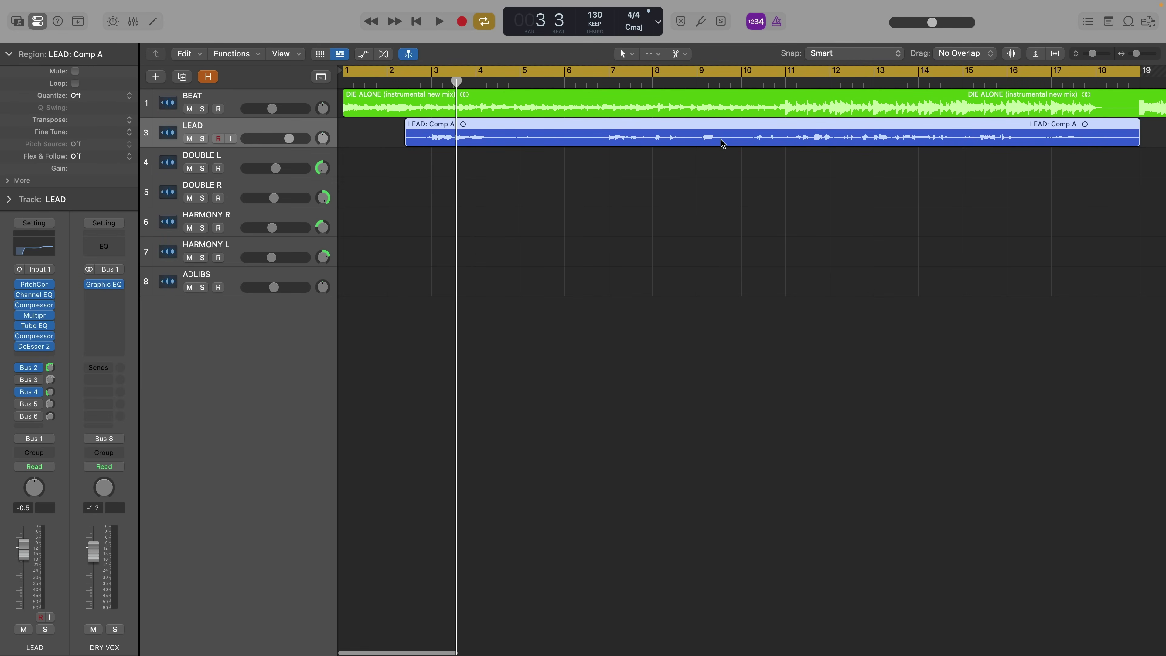
- Set the autopunch range to bars 7–9 and record a LEAD punch-in pass
scroll(651, 125, right, 3)
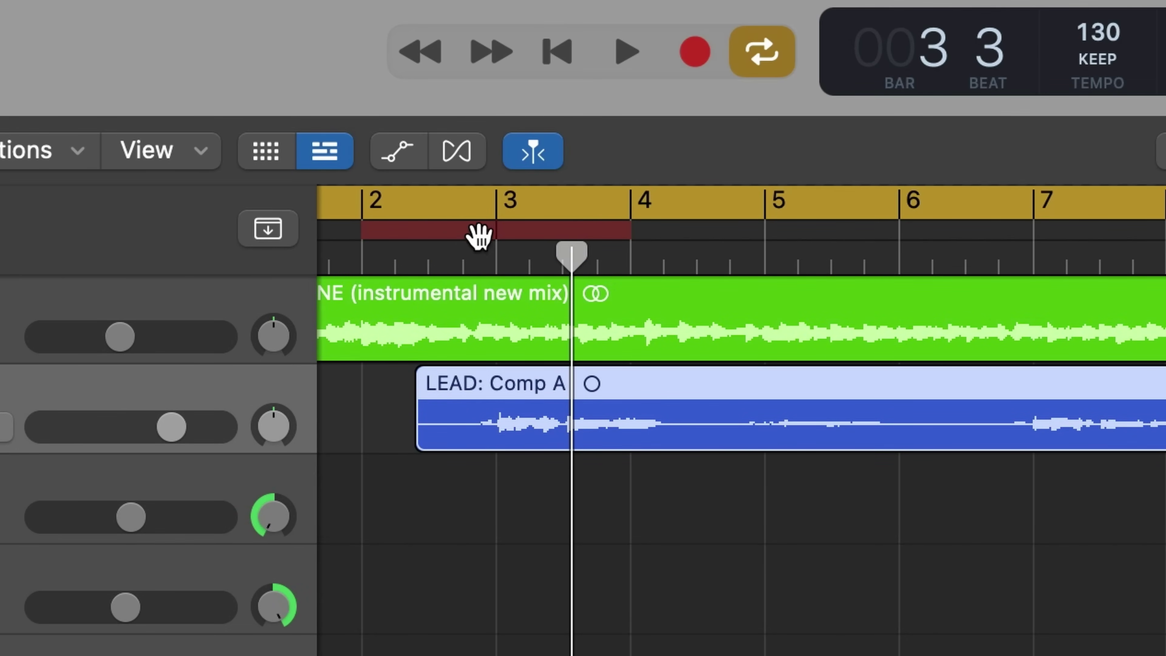
drag(478, 237, 1160, 301)
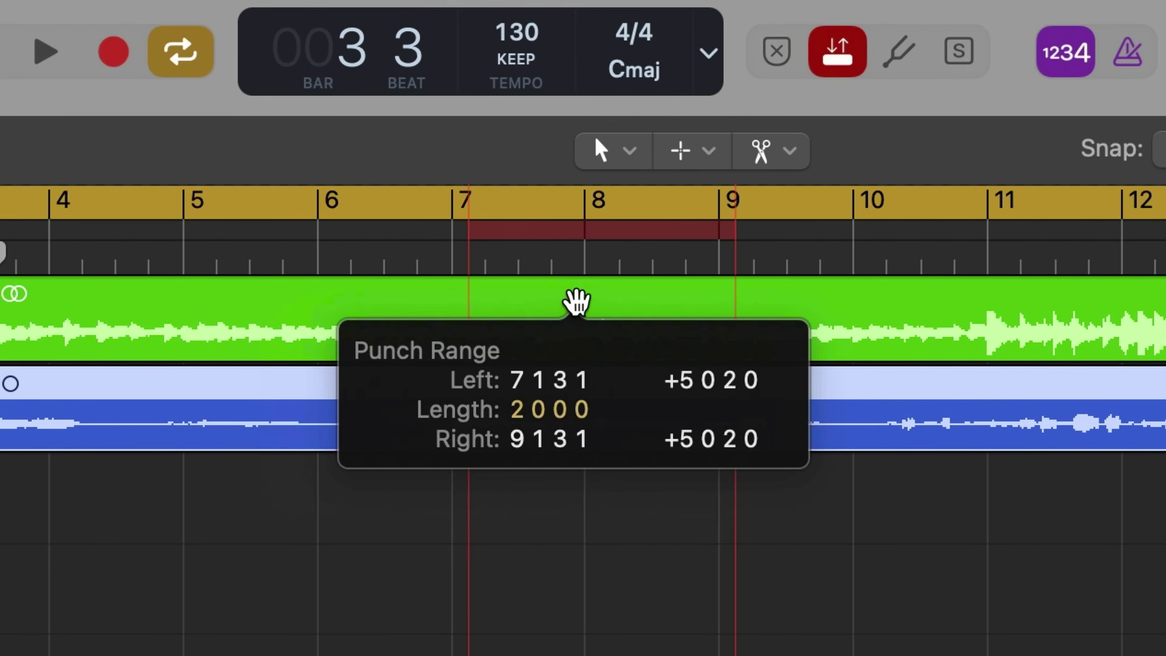
drag(577, 302, 564, 320)
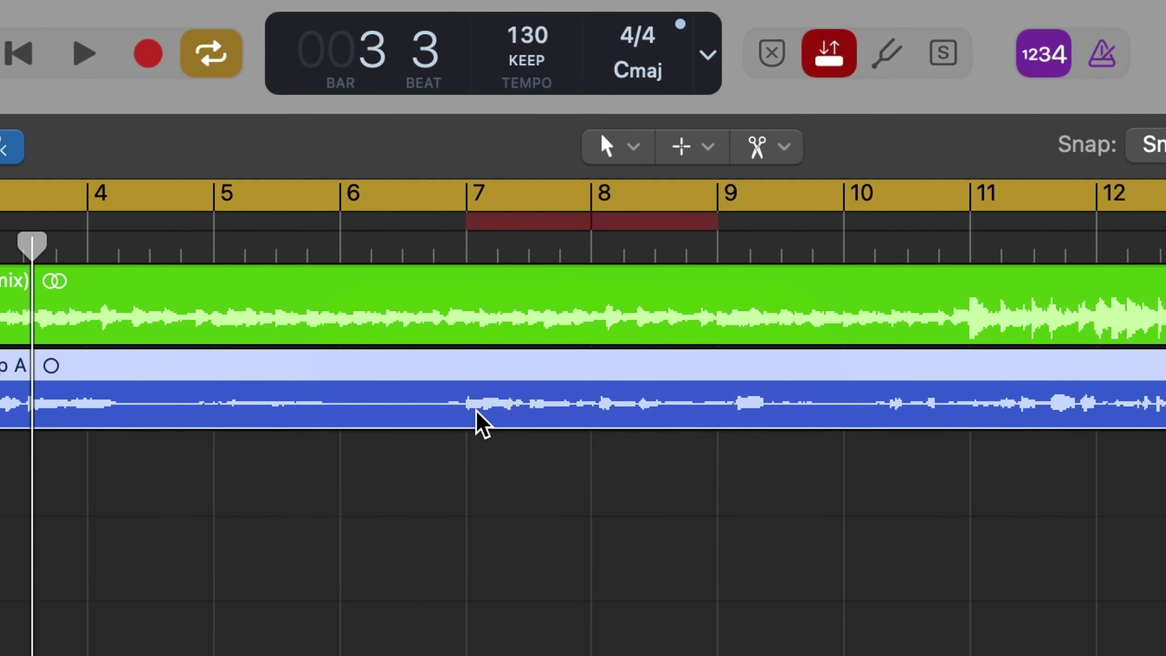
click(113, 51)
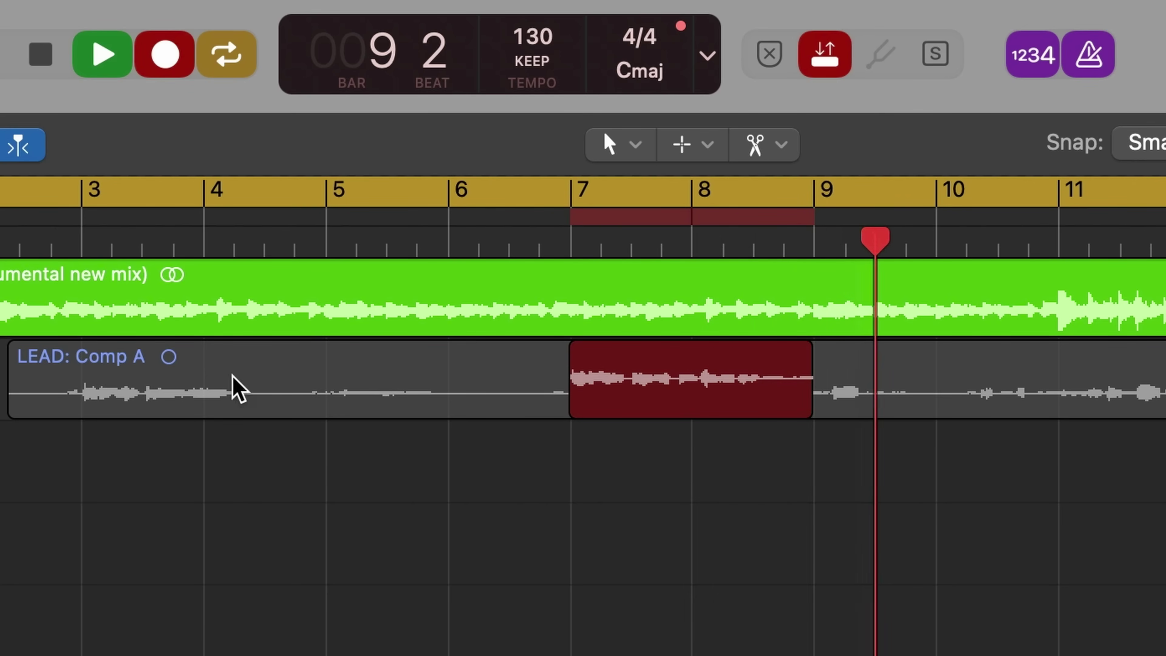
click(44, 49)
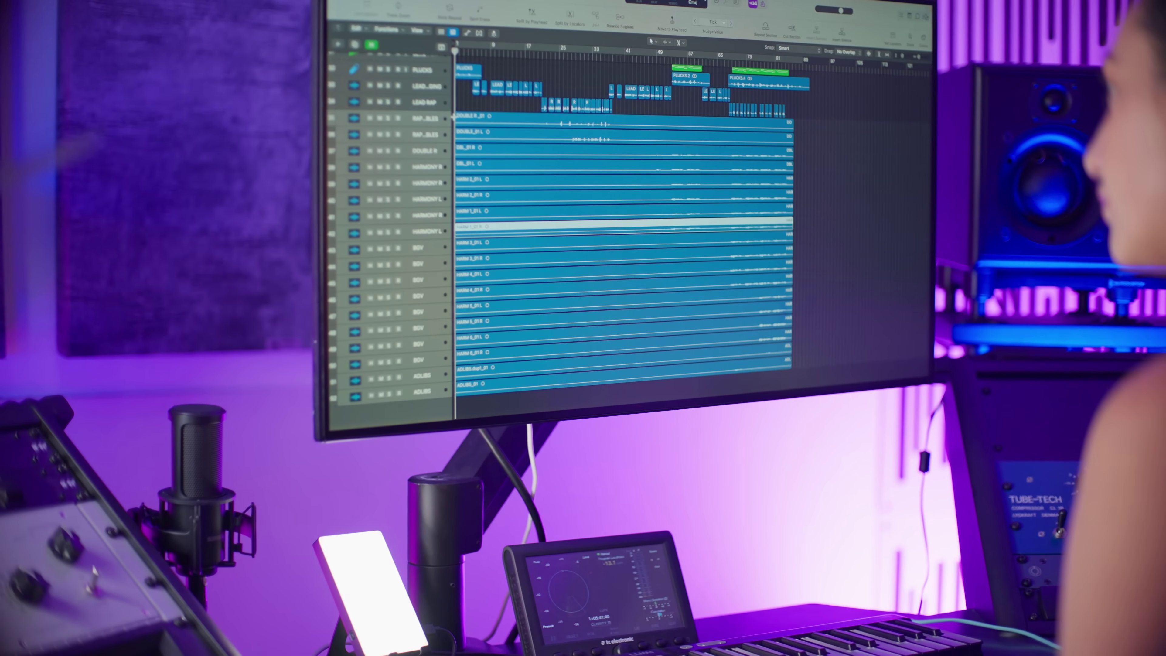
- Delete bars 1–25 from the stacked vocal regions, then select bars 23–47
drag(456, 116, 562, 386)
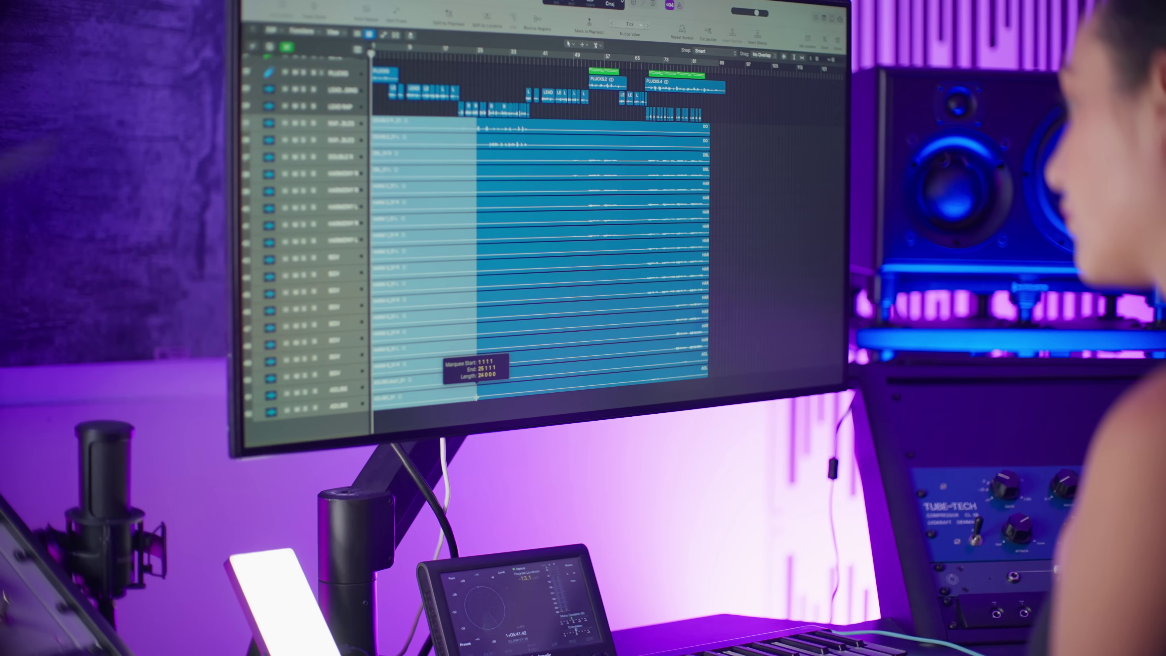
key(Delete)
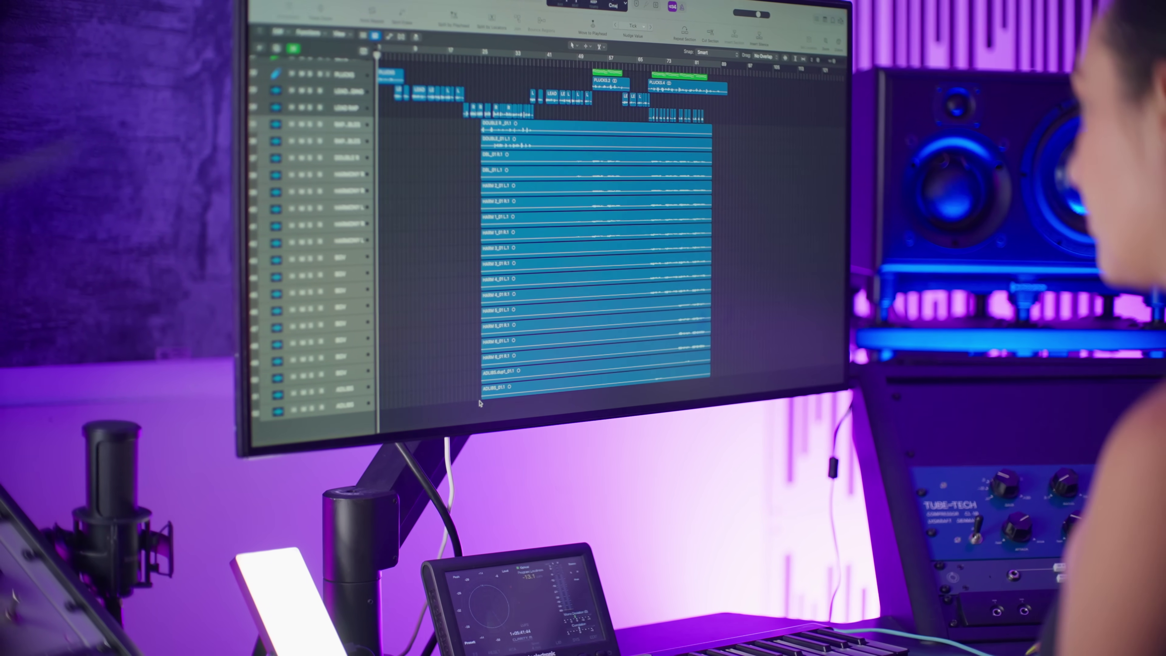
drag(472, 153, 570, 389)
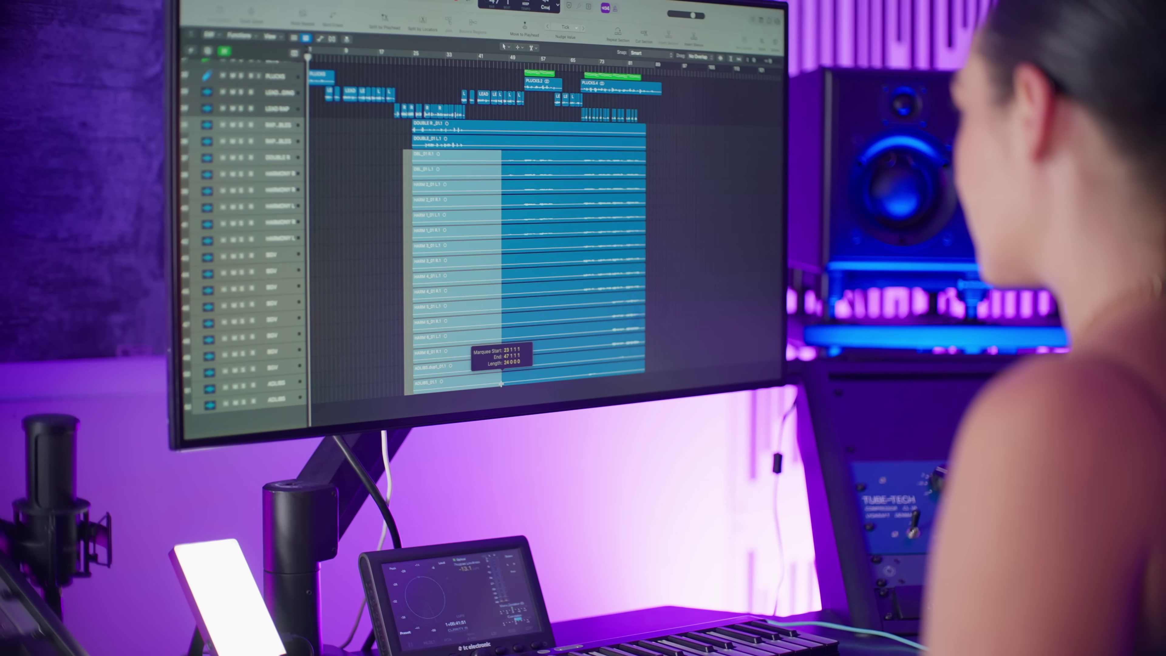
- Delete bars 25–47 from the vocal regions and bars 43–68 from the BGV and ADLIBS tracks
key(Delete)
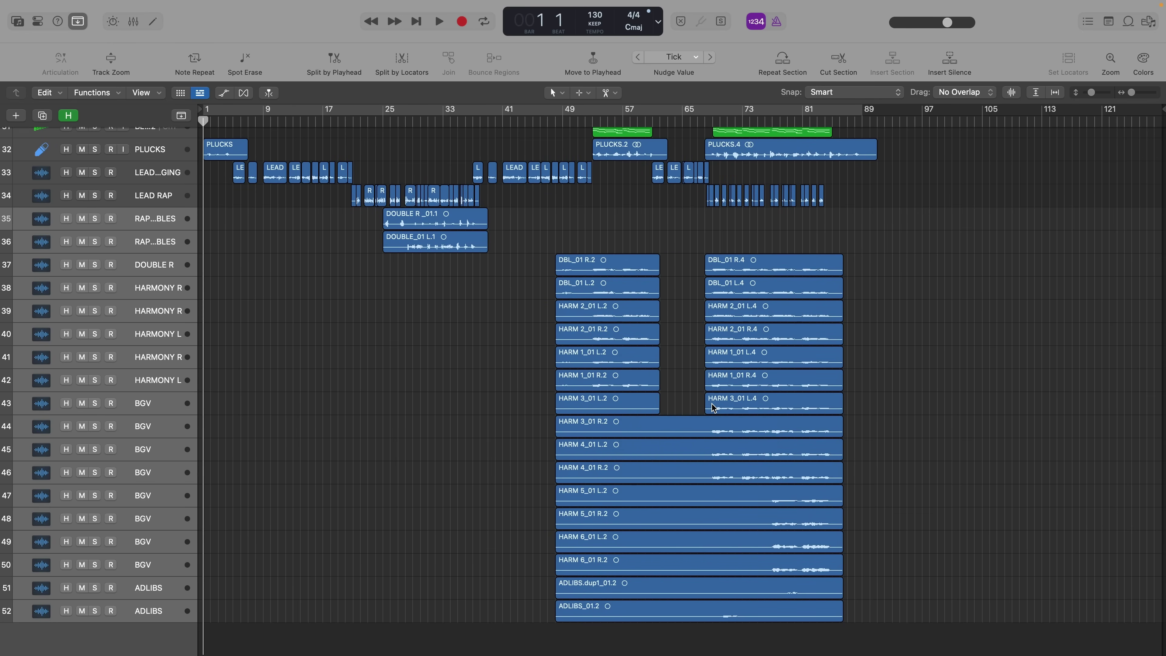
drag(518, 394, 705, 599)
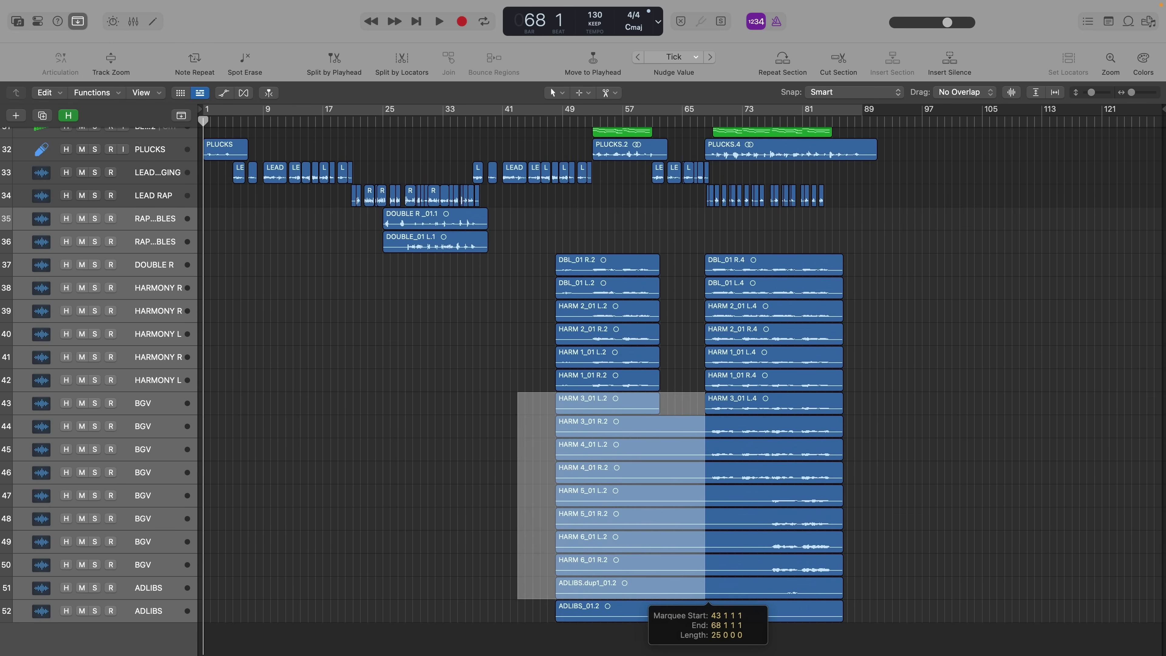
key(Delete)
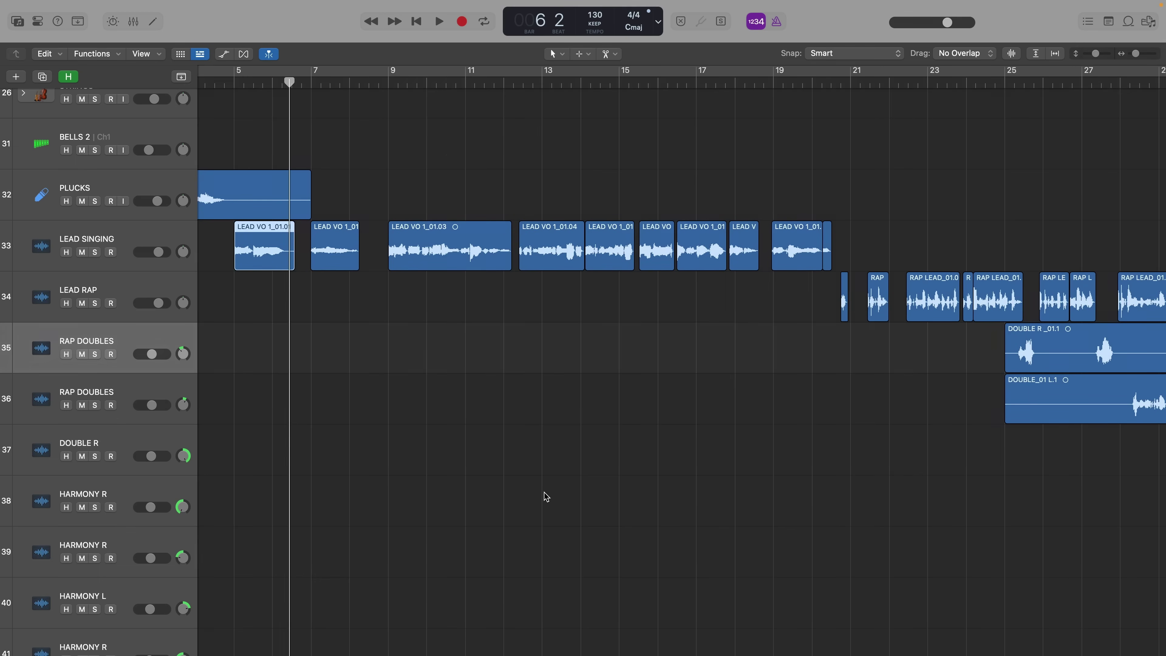
key(super+comma)
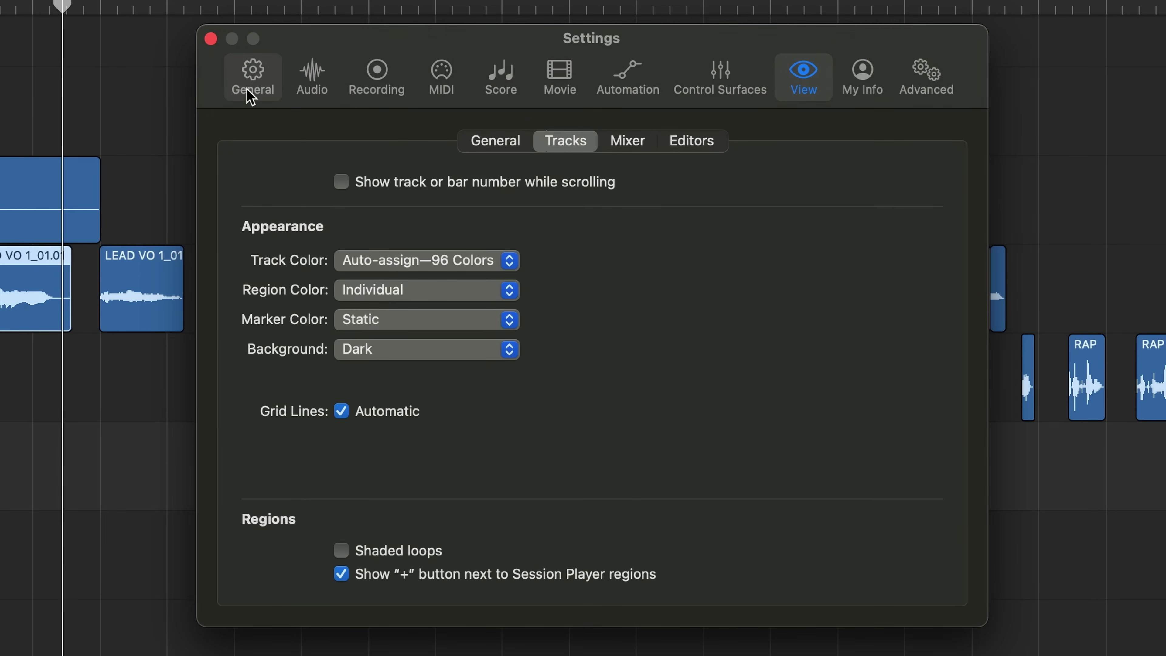
click(251, 78)
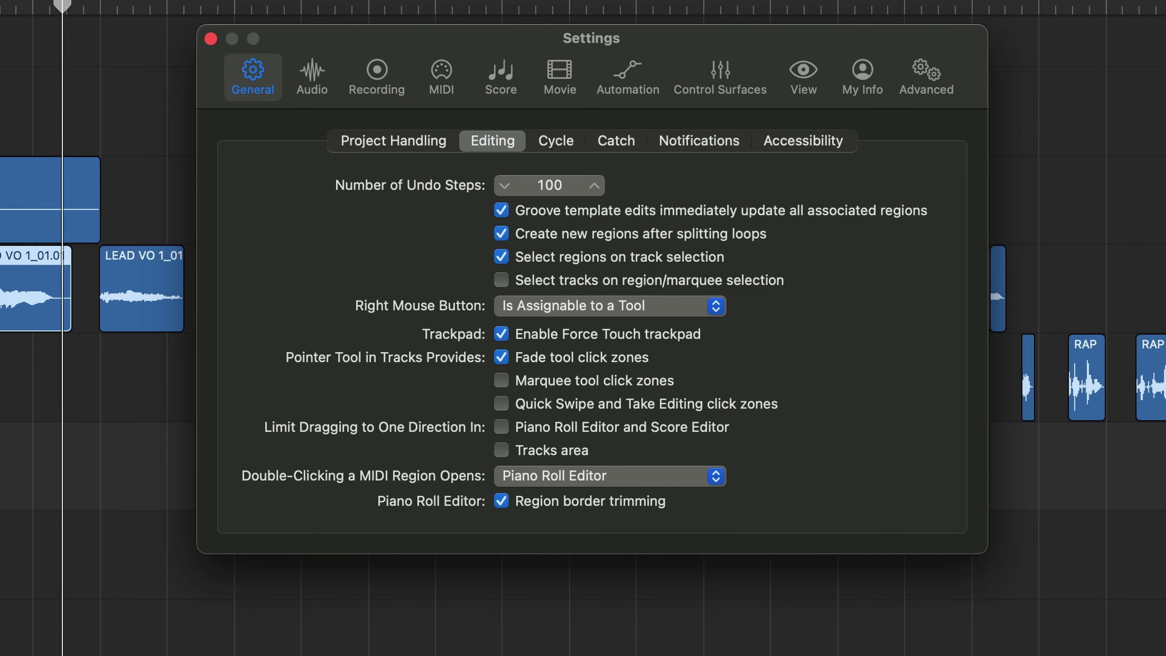
click(211, 40)
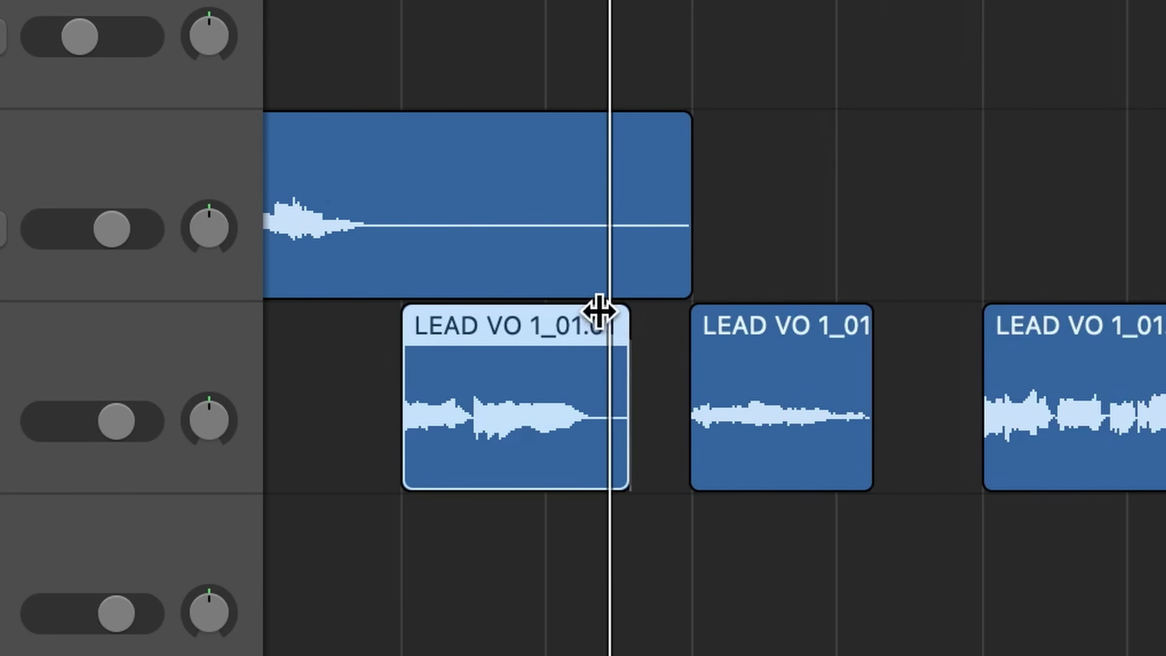
drag(599, 311, 569, 311)
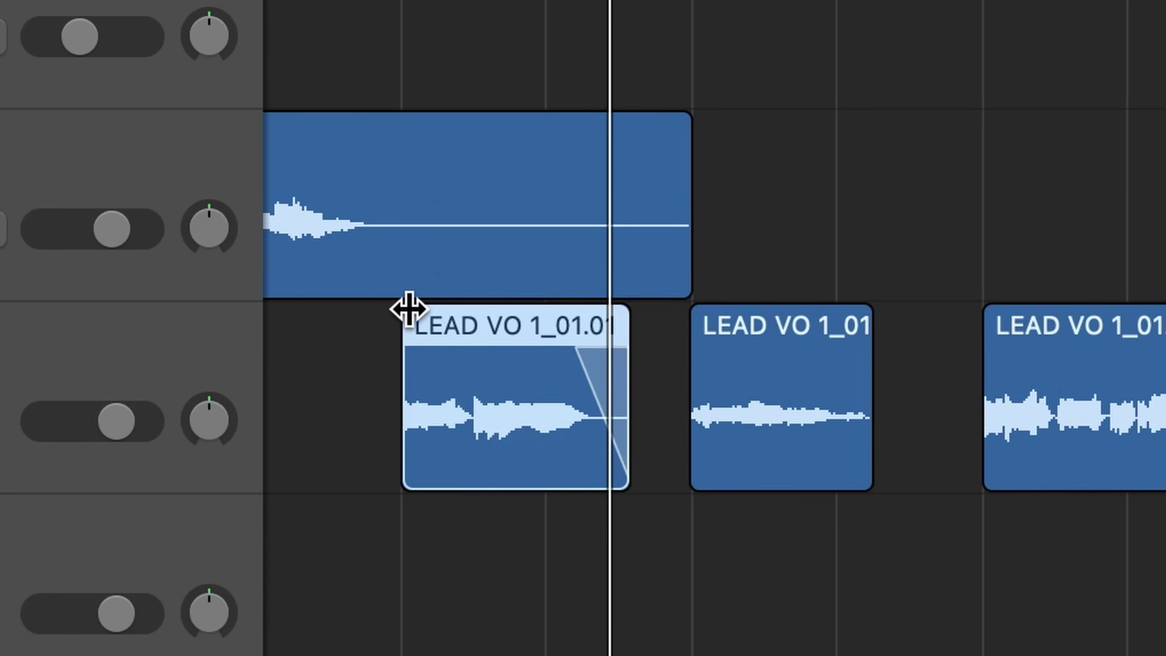
drag(409, 308, 454, 306)
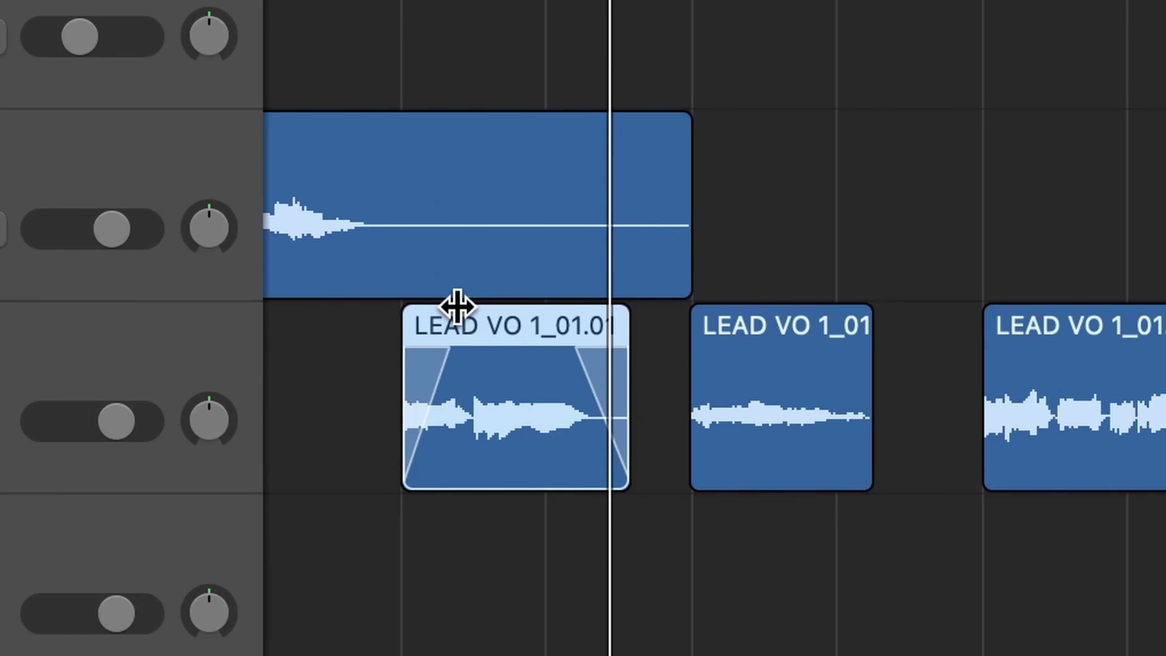
drag(567, 323, 632, 311)
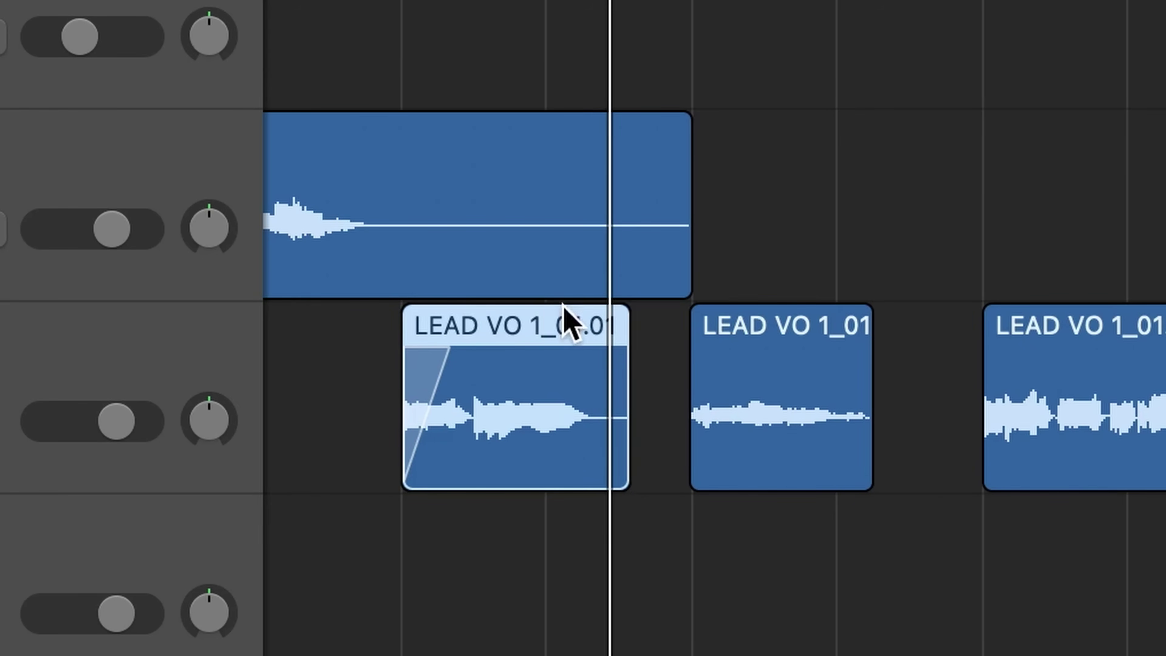
drag(453, 318, 372, 299)
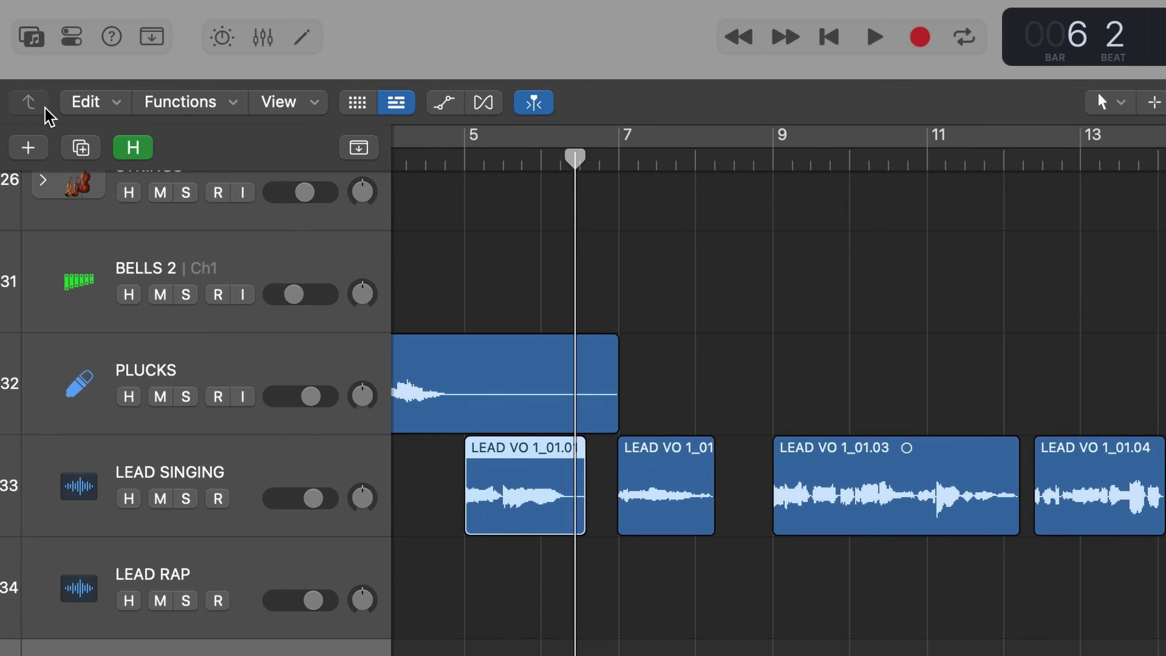
- Set Fade-In and Fade-Out of region LEAD VO 1_01.01 to 1 in the Region inspector
key(i)
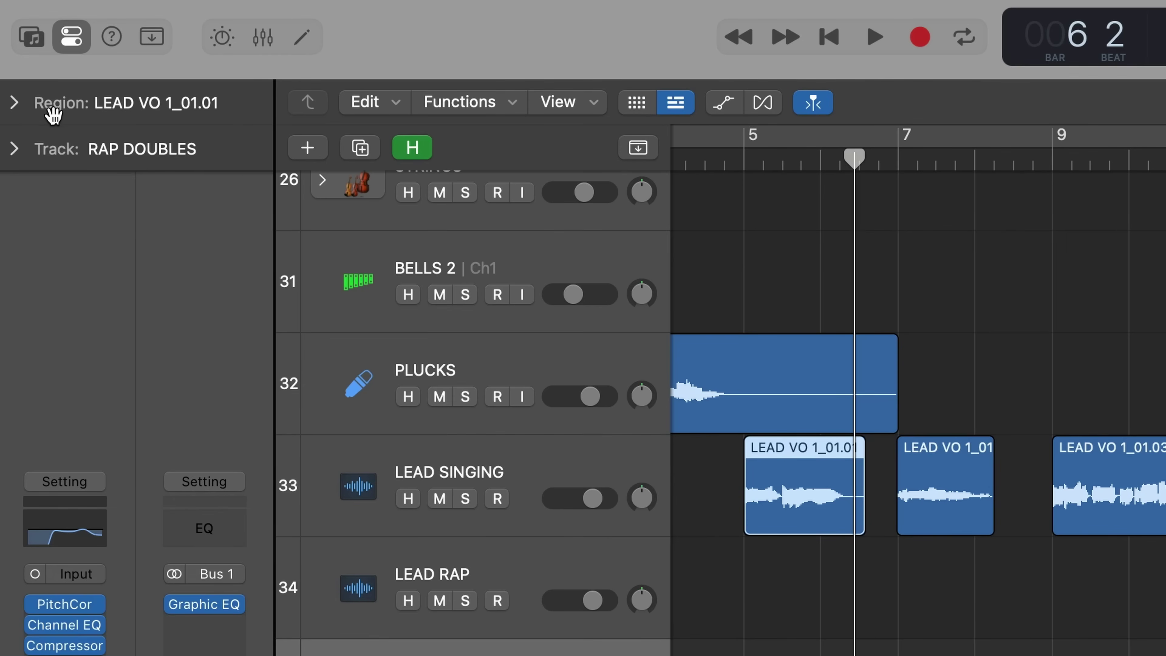
click(13, 105)
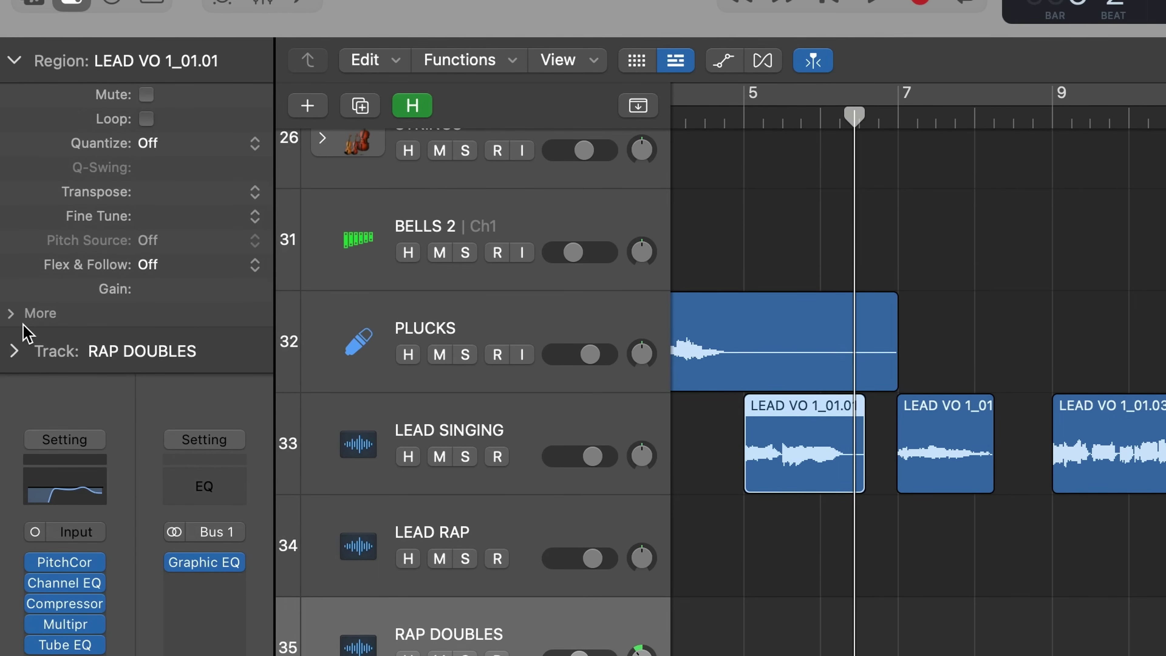
click(9, 355)
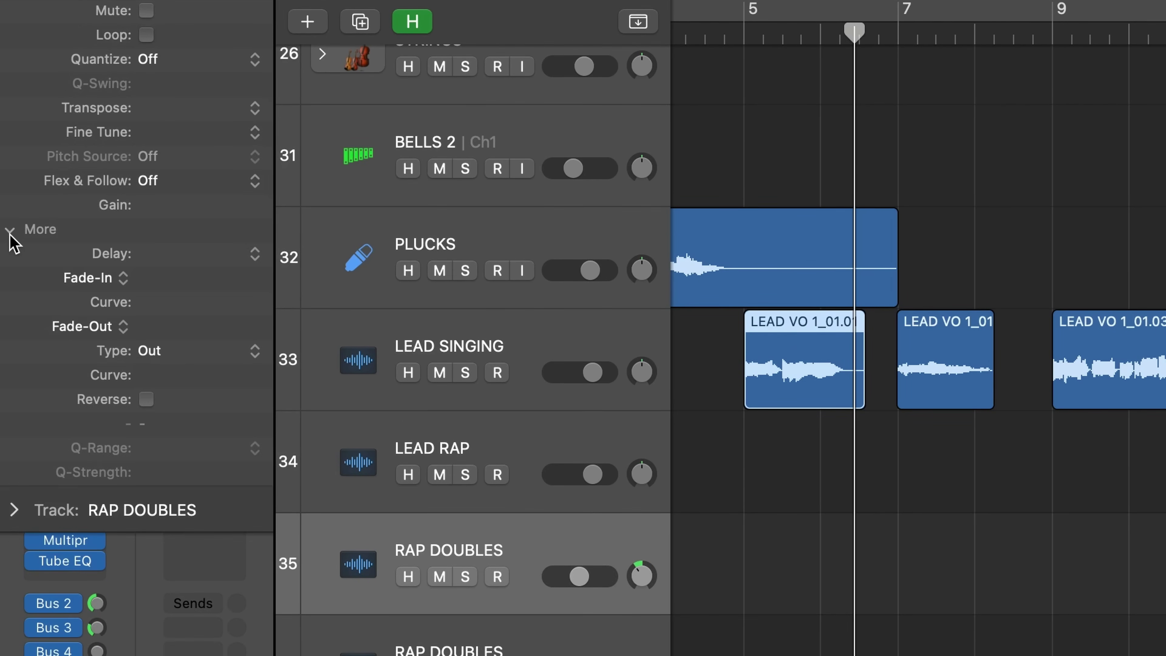
double_click(150, 276)
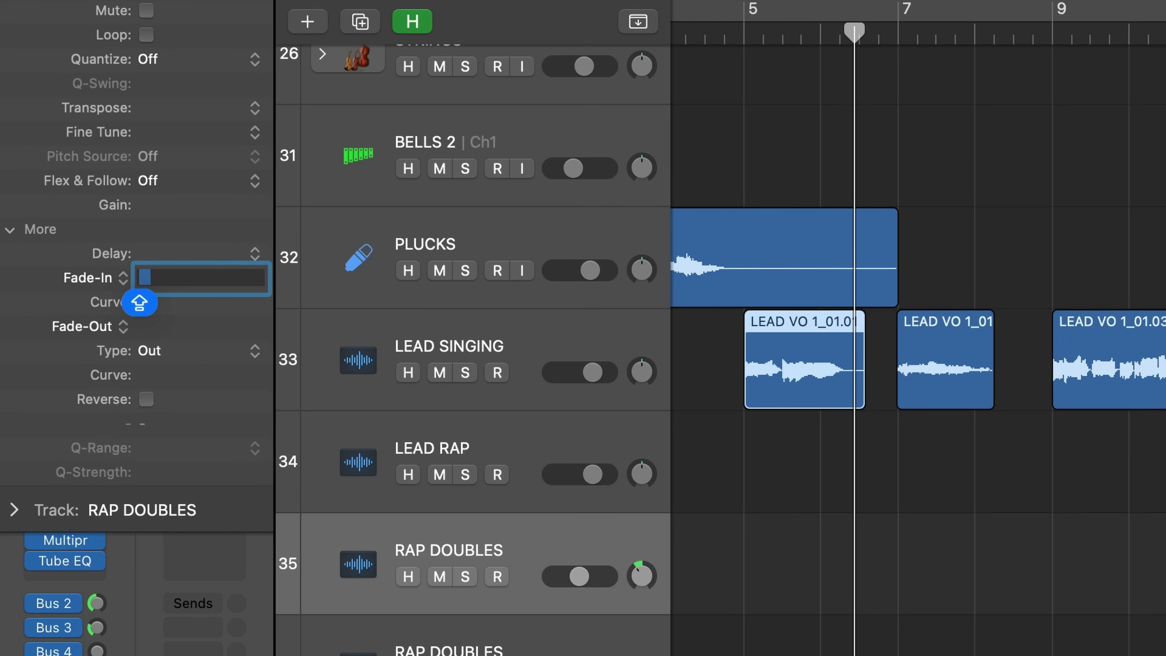
key(Return)
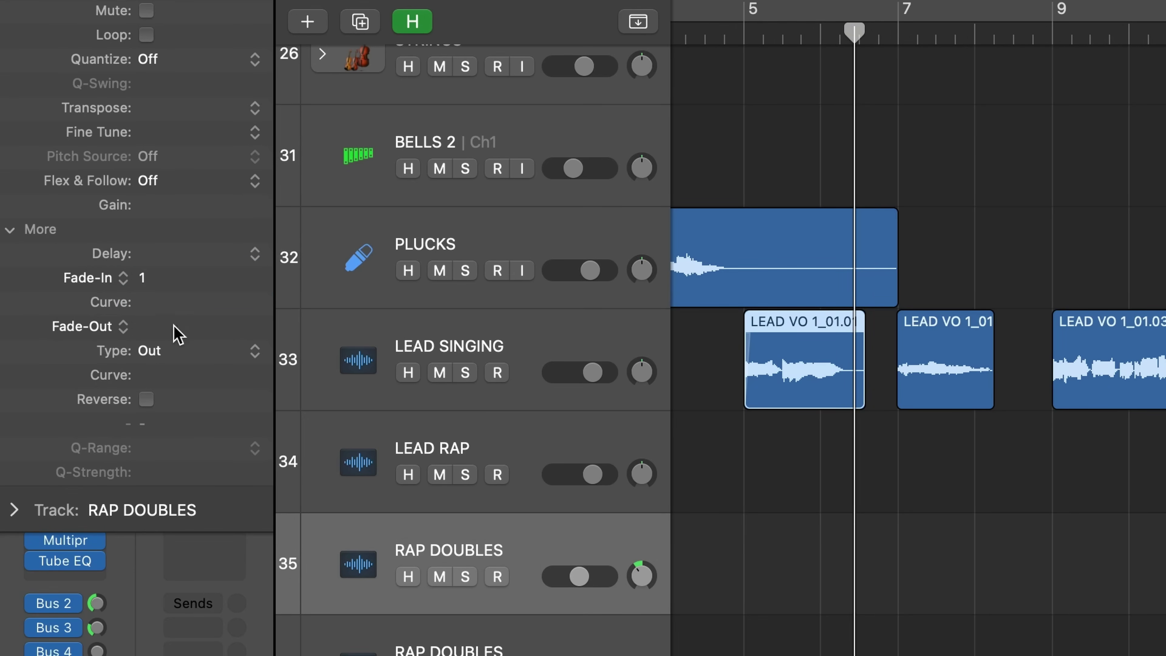
key(Return)
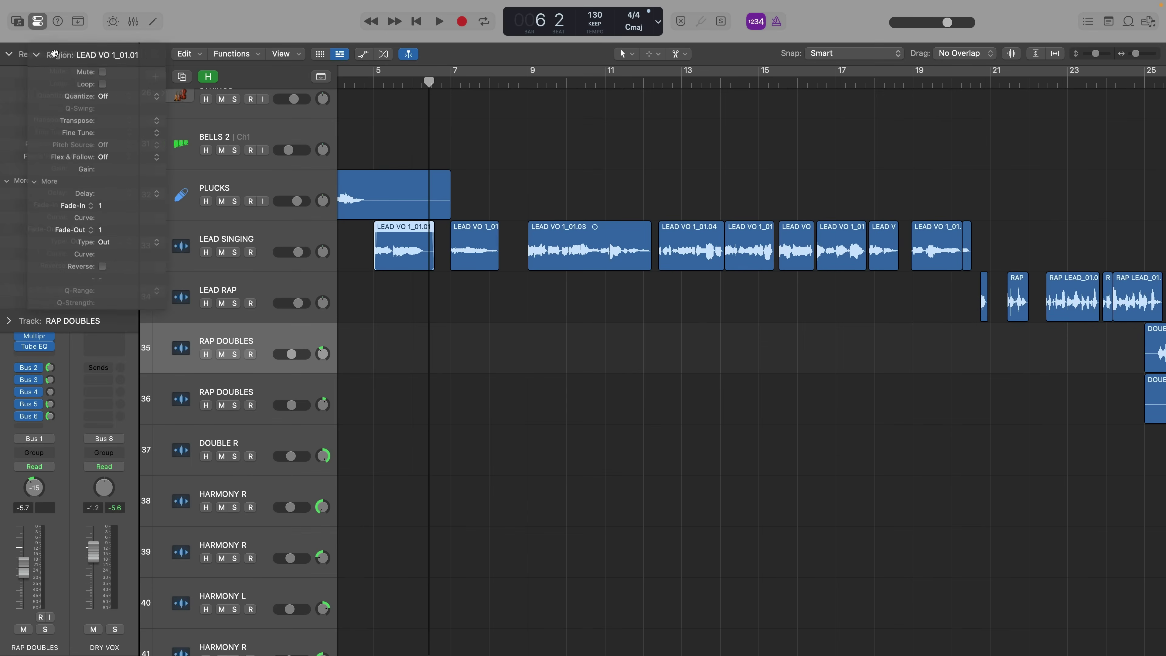
- Add a fade-out to the end of region LEAD VO 1_01.03 with the Fade tool
drag(828, 334, 563, 266)
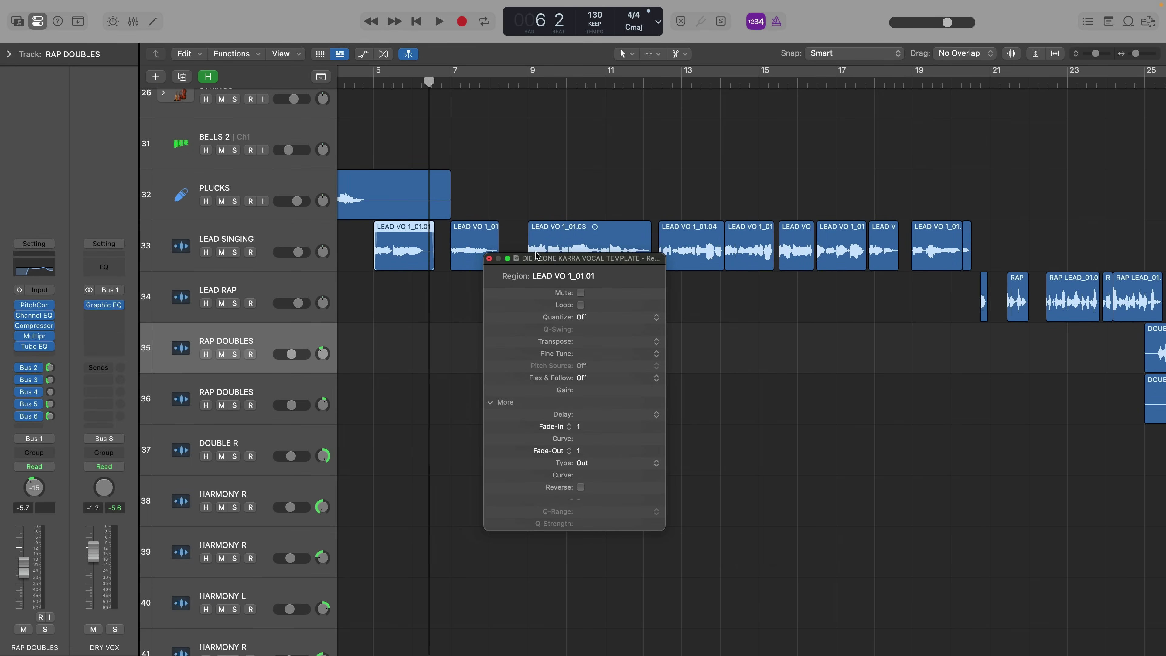
key(super+w)
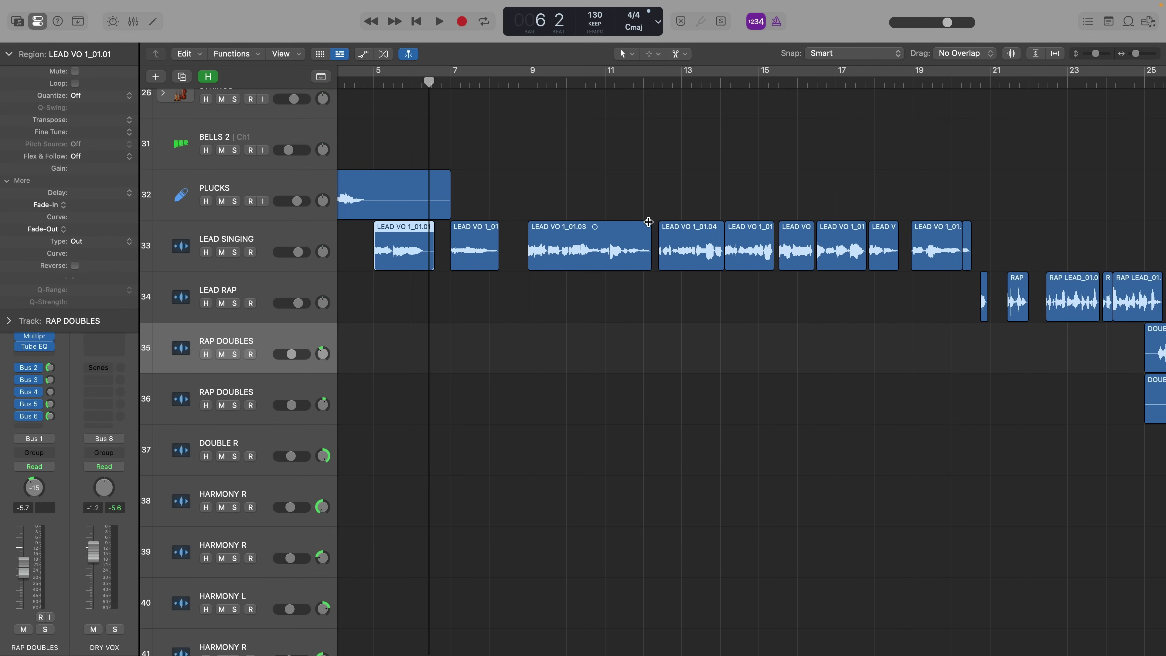
drag(648, 222, 614, 226)
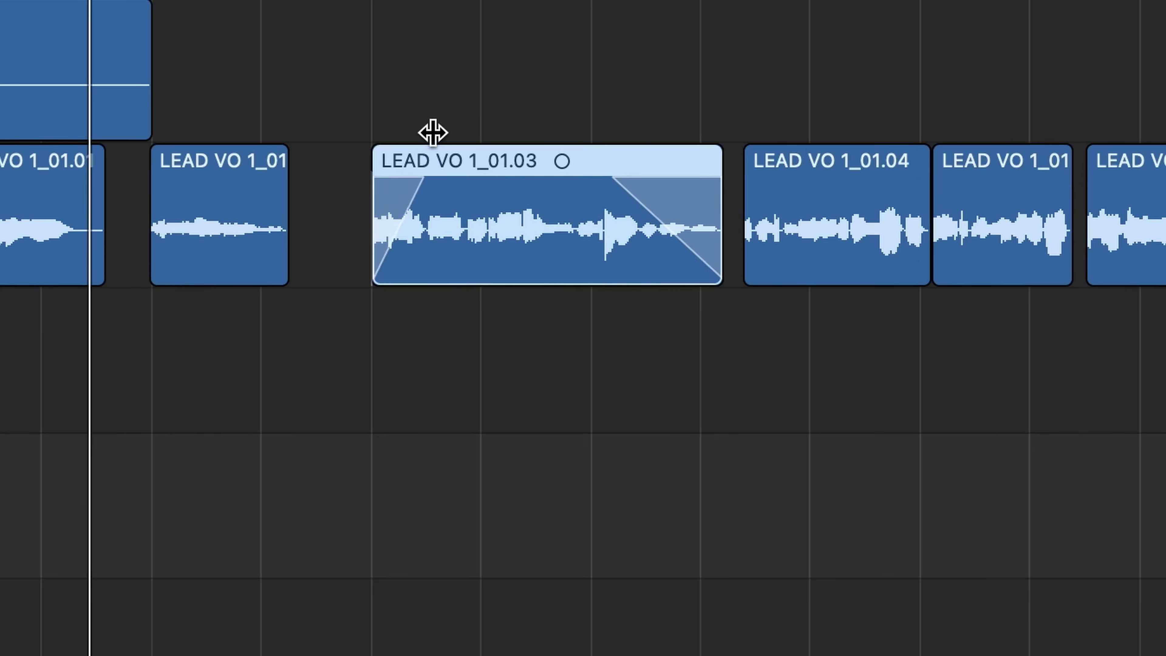
- Make LEAD VO 1_01.03's fade-out Slow Down and its fade-in Speed Up
right_click(697, 209)
click(733, 260)
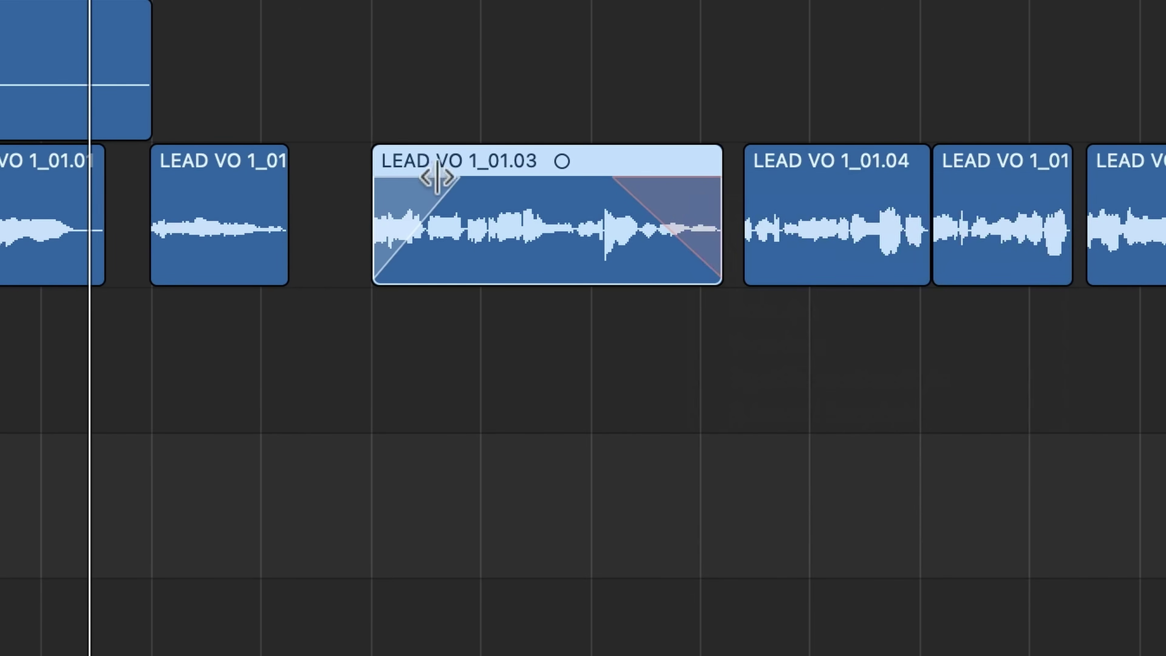
right_click(400, 202)
click(443, 257)
- Play back the vocal fades, then set the acoustic guitar region's ending fade to Slow Down
key(shift+space)
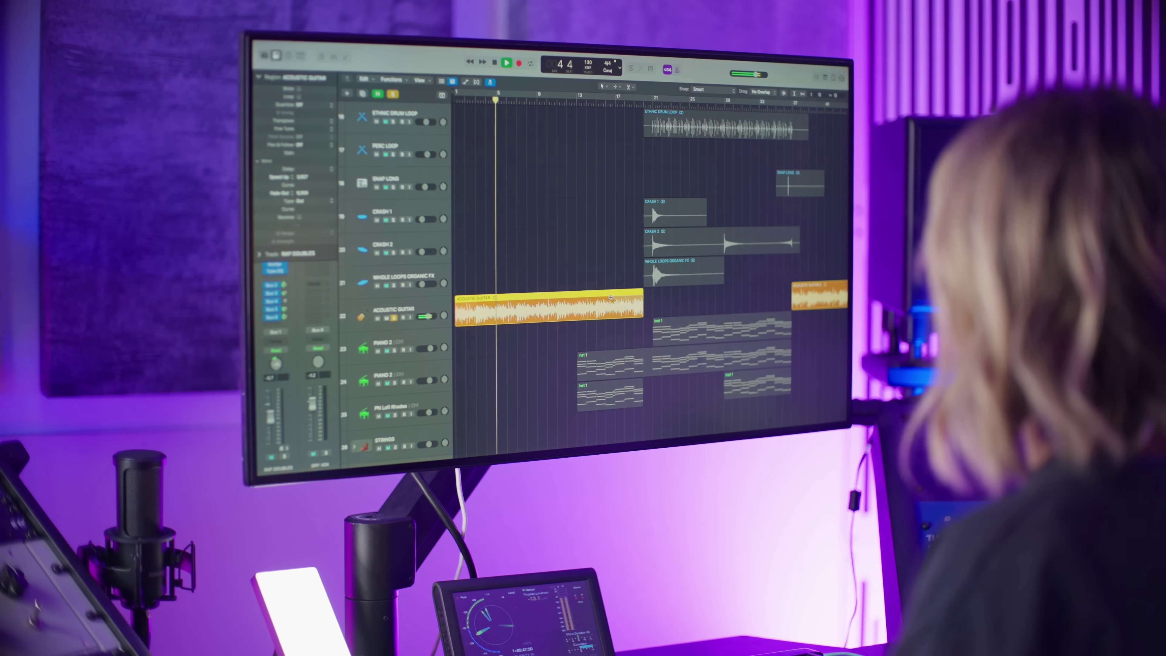
right_click(647, 298)
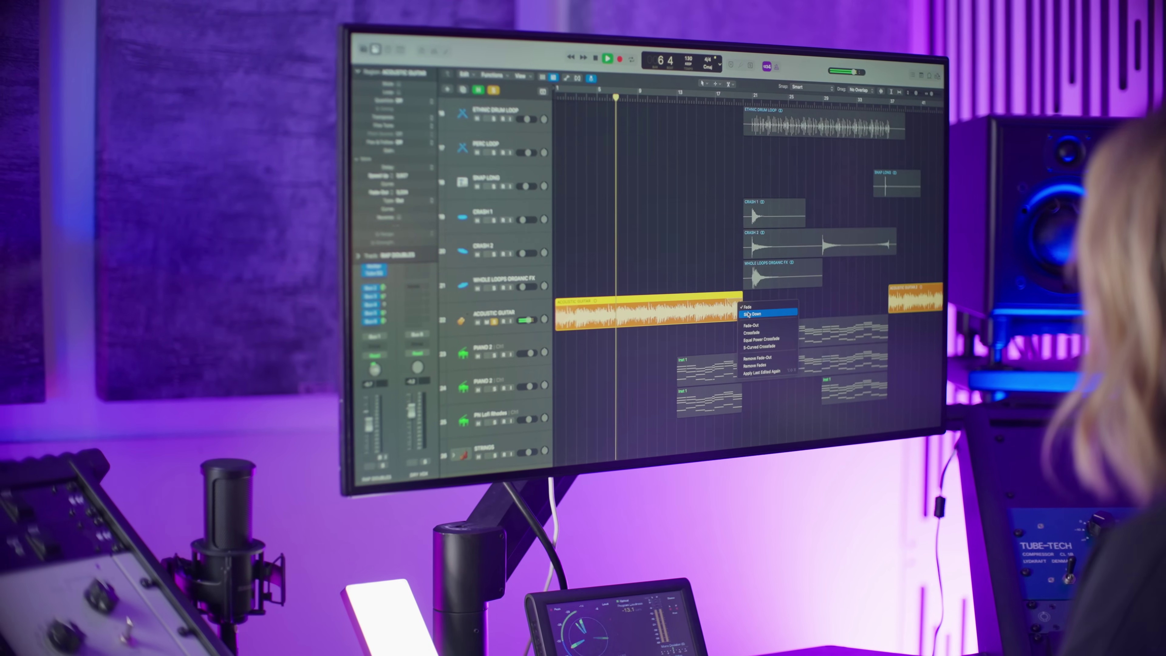
click(703, 310)
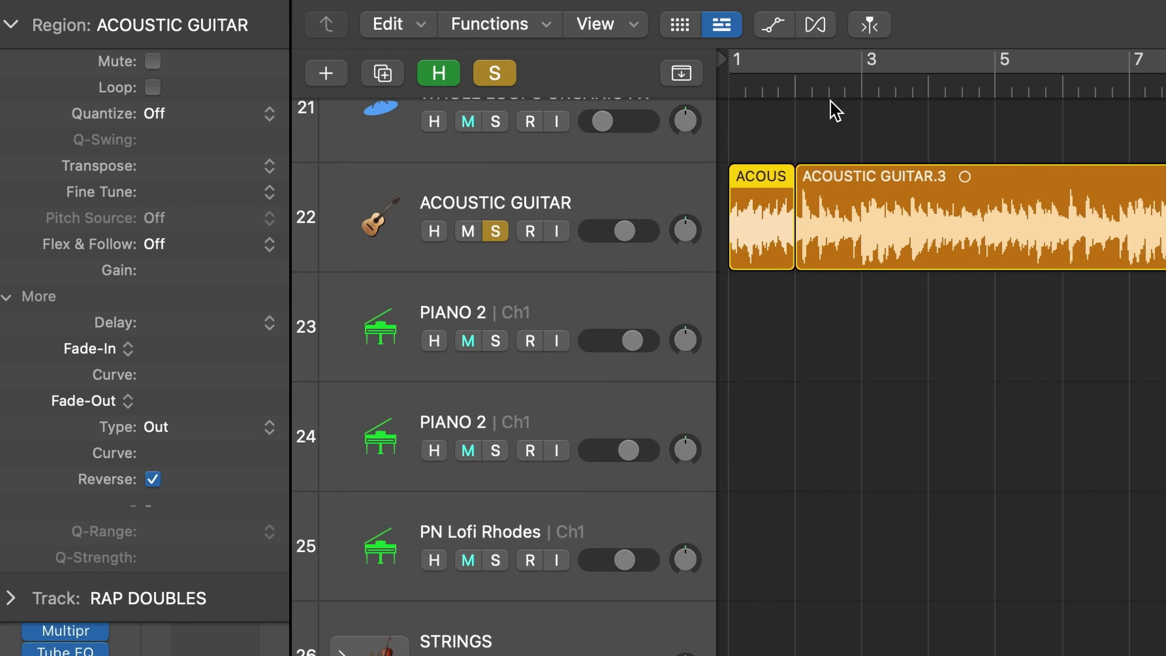
- Play the soloed acoustic guitar, then bring up LEAD VO 1_01.03 for editing
key(space)
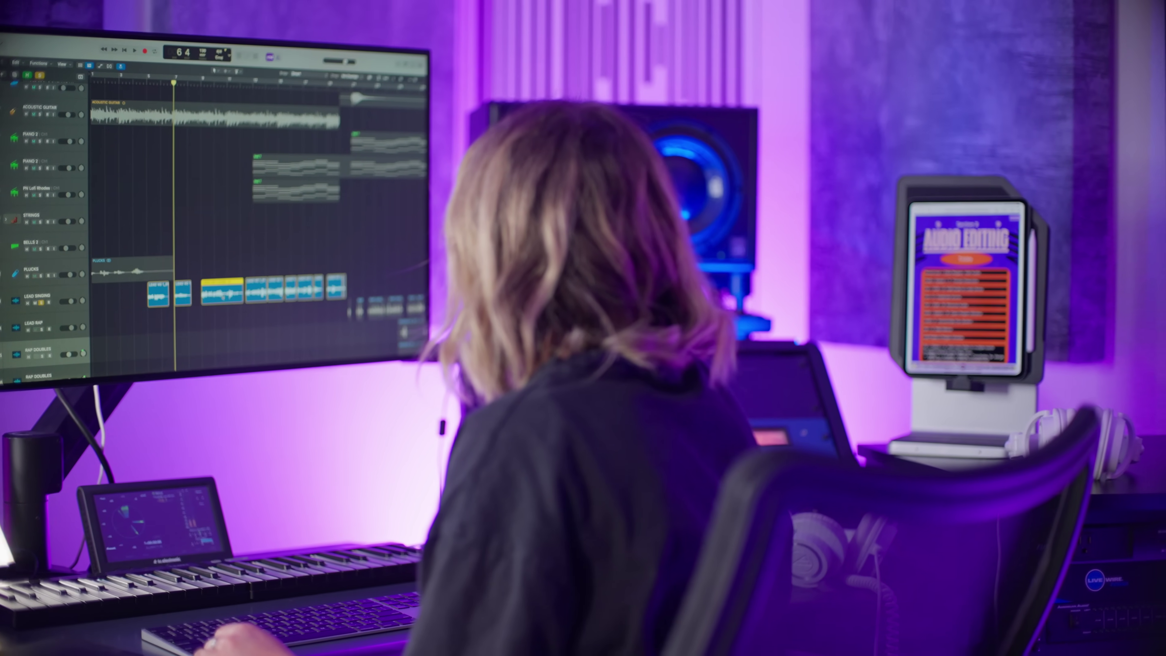
key(e)
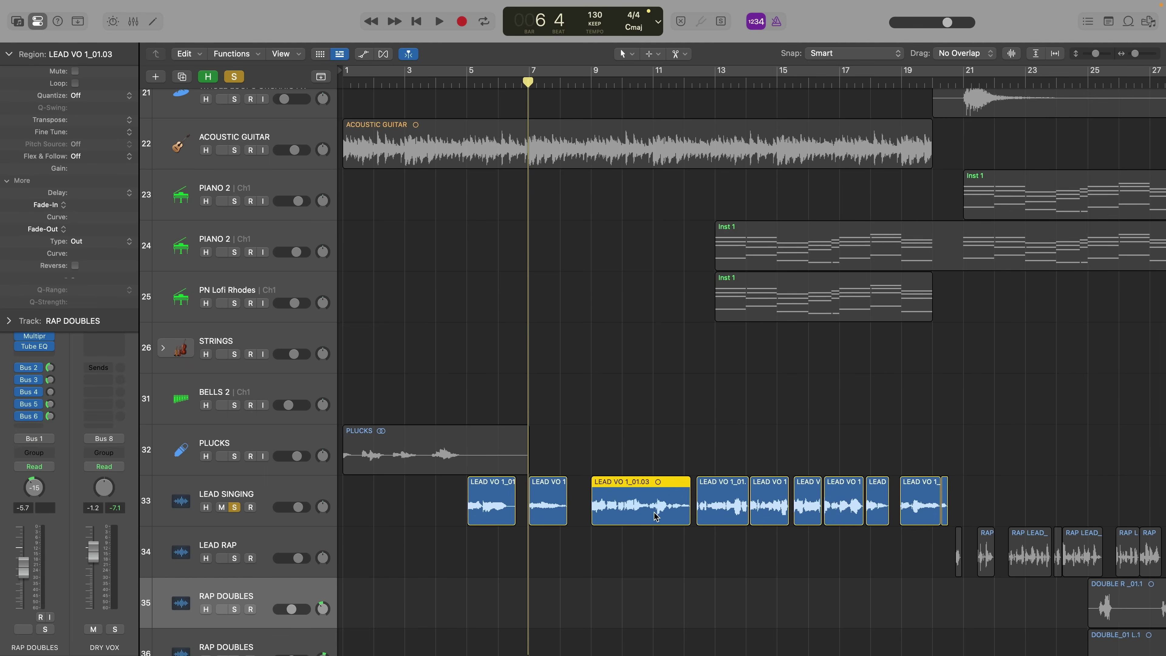
- Turn on Flex for LEAD SINGING in the audio editor and switch it to Flex Pitch mode
key(e)
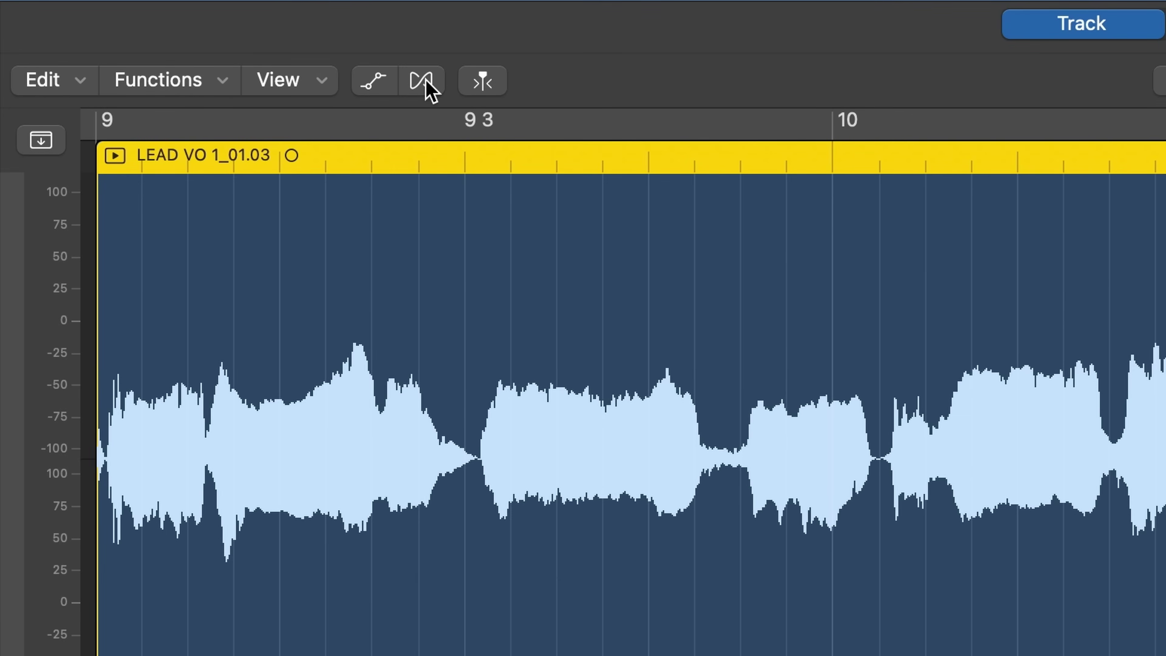
click(422, 81)
click(627, 443)
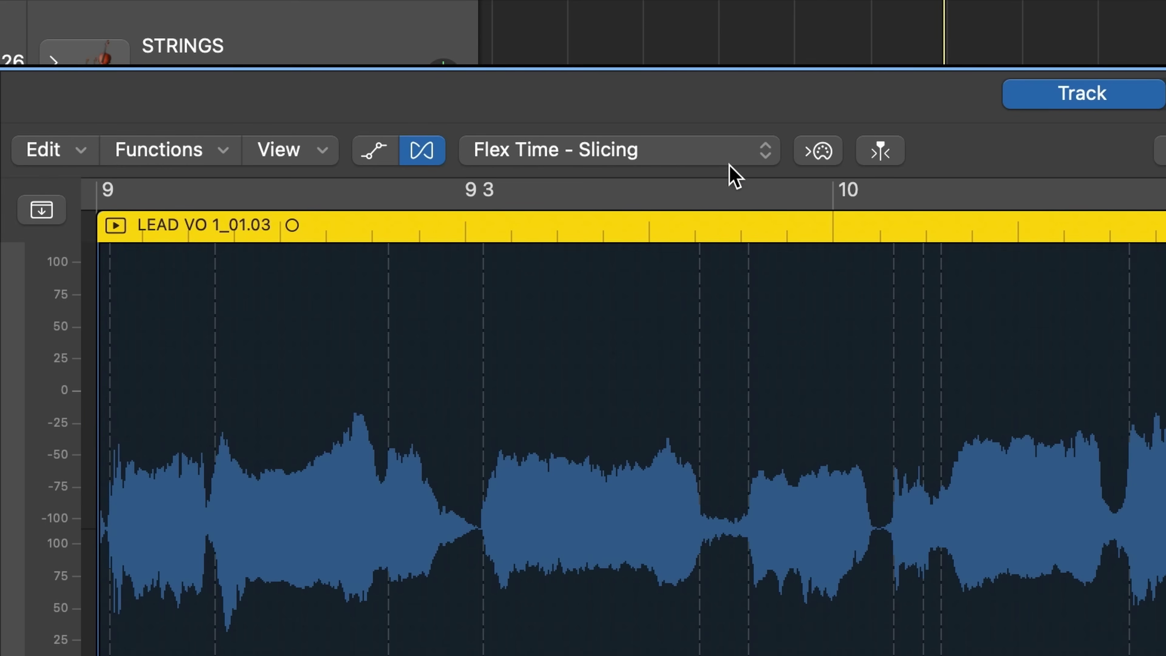
click(765, 151)
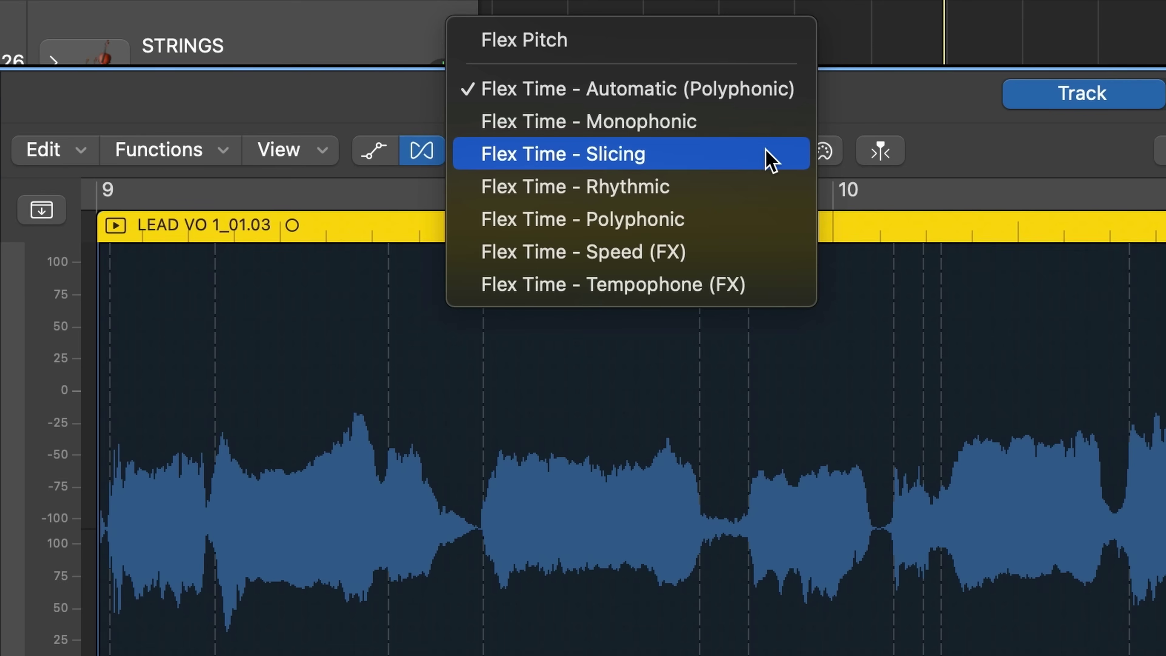
click(718, 57)
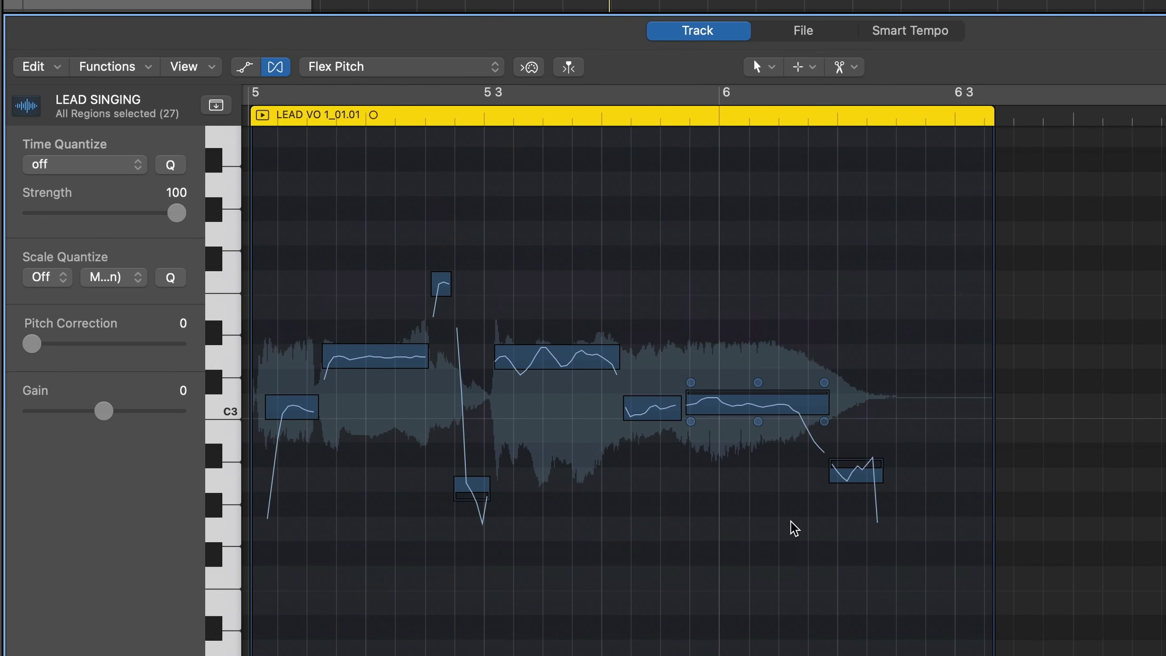
- Select all 216 LEAD SINGING Flex Pitch notes, set Pitch Correction to 12, then deselect
scroll(792, 652, left, 3)
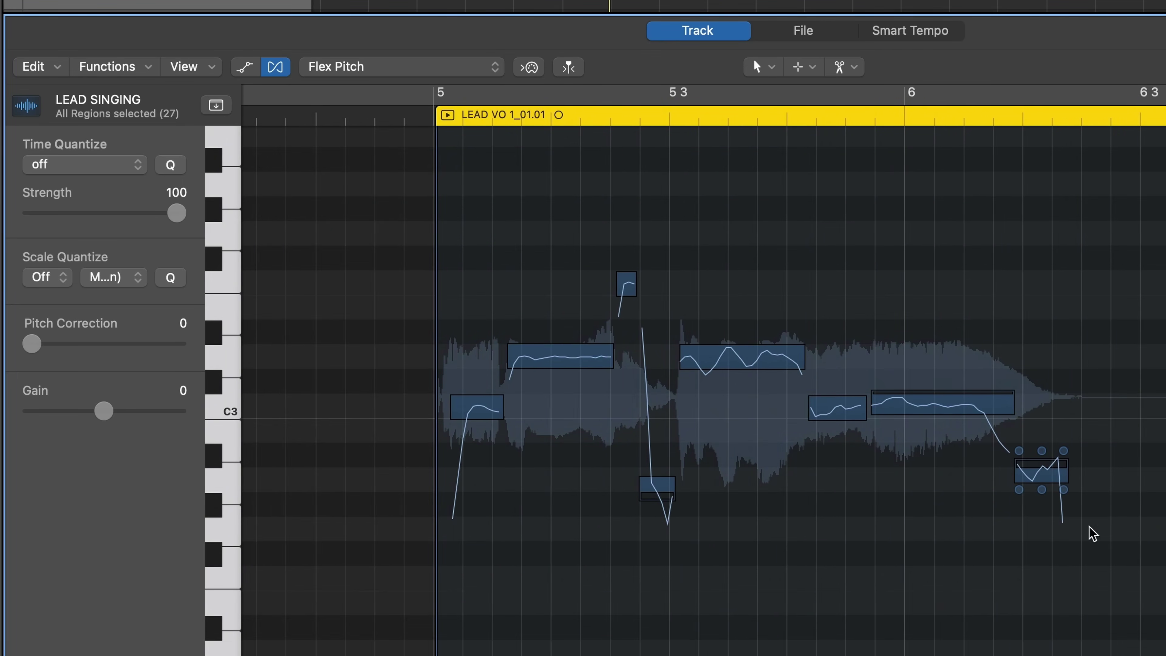
drag(1092, 533, 533, 250)
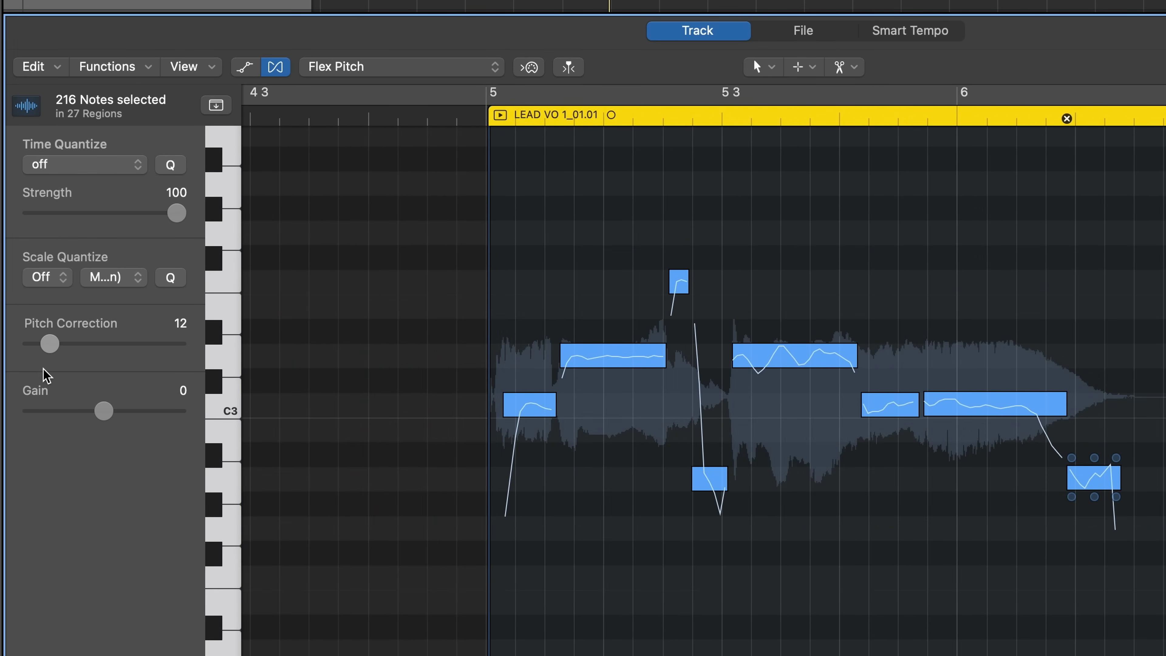
click(568, 465)
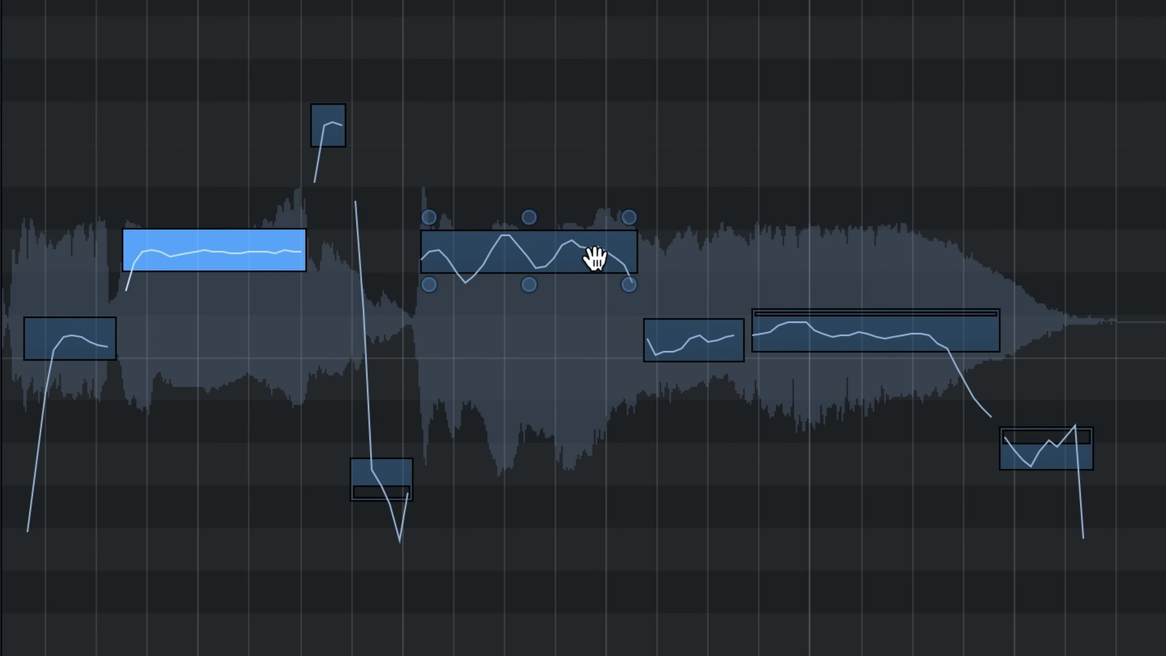
- On the held wavy note, set vibrato to about 94%, pitch drift to 0.19, formant shift to -6
click(825, 361)
mouse_move(529, 285)
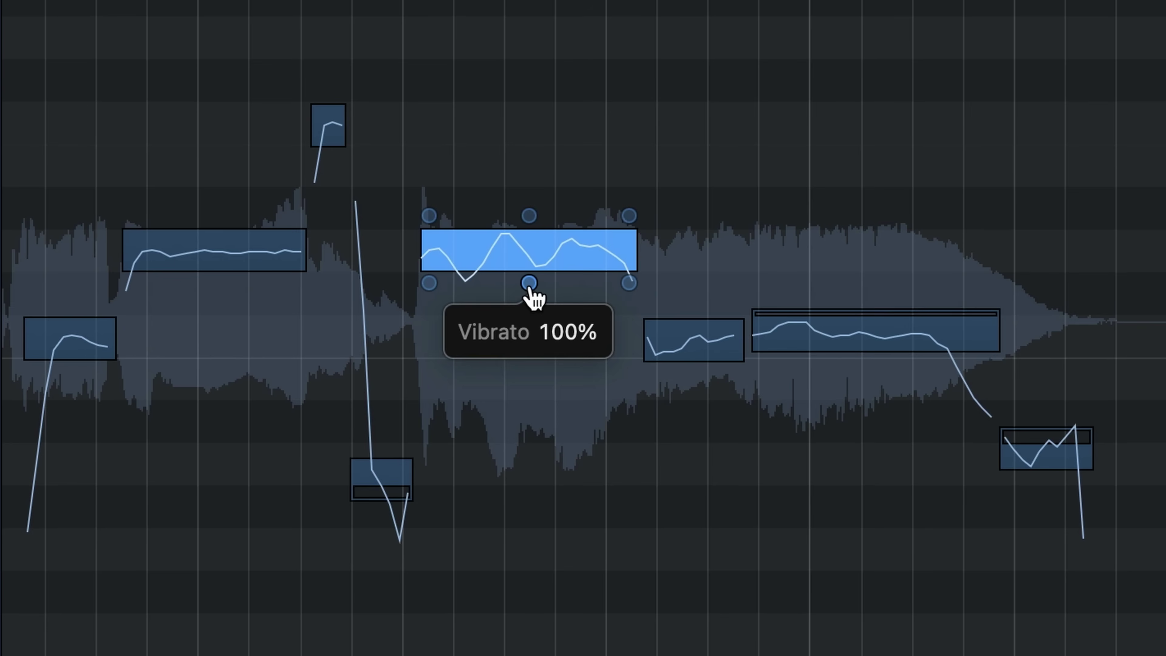
mouse_move(529, 283)
mouse_down()
mouse_move(529, 312)
mouse_move(530, 279)
mouse_up()
mouse_move(631, 218)
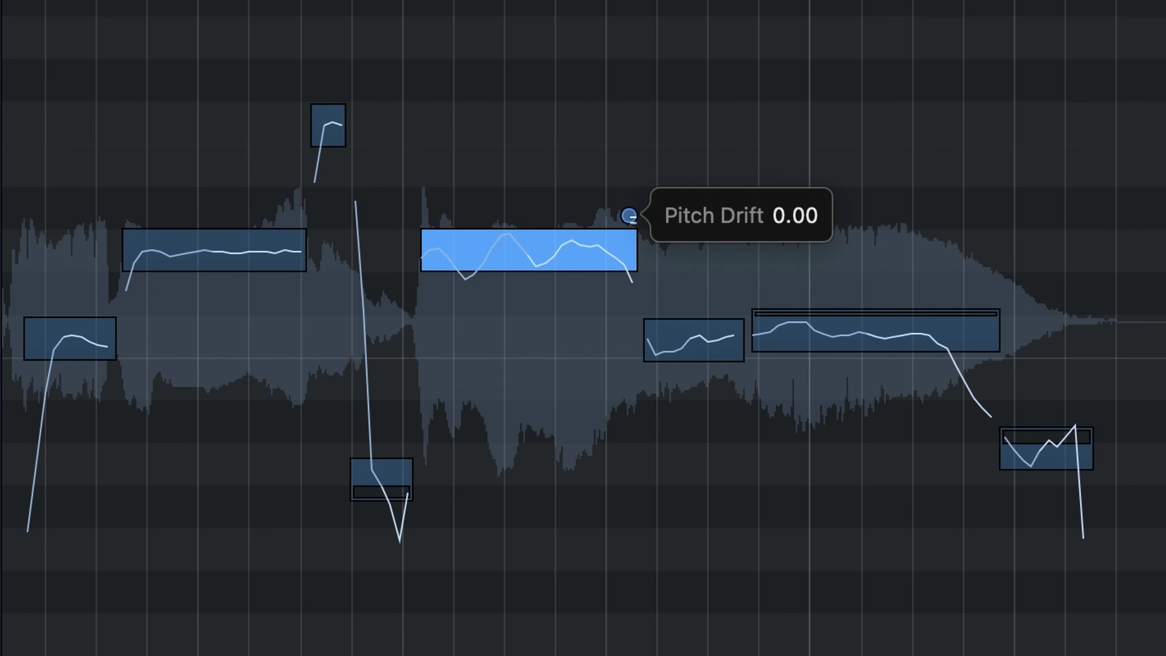
mouse_move(628, 215)
mouse_down()
mouse_move(629, 244)
mouse_move(629, 209)
mouse_up()
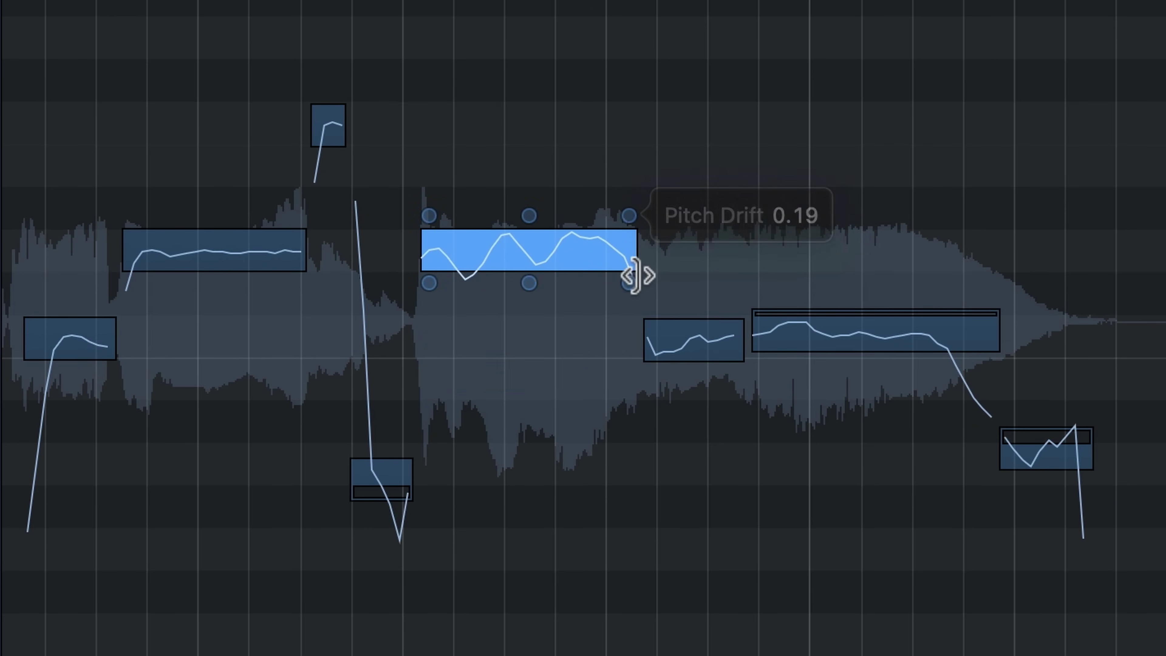
mouse_move(629, 283)
mouse_move(628, 282)
mouse_down()
mouse_move(629, 309)
mouse_move(629, 278)
mouse_up()
mouse_move(430, 221)
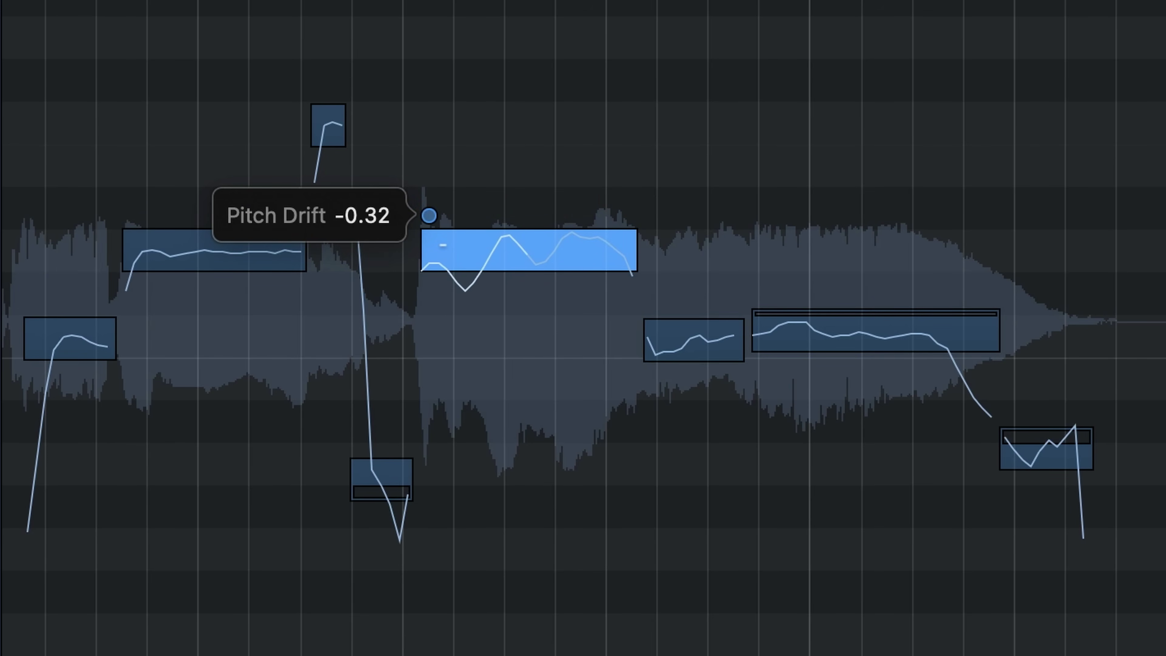
- Split the wavy note, move its second half to C#3, and start the note later
double_click(563, 253)
drag(584, 251, 597, 166)
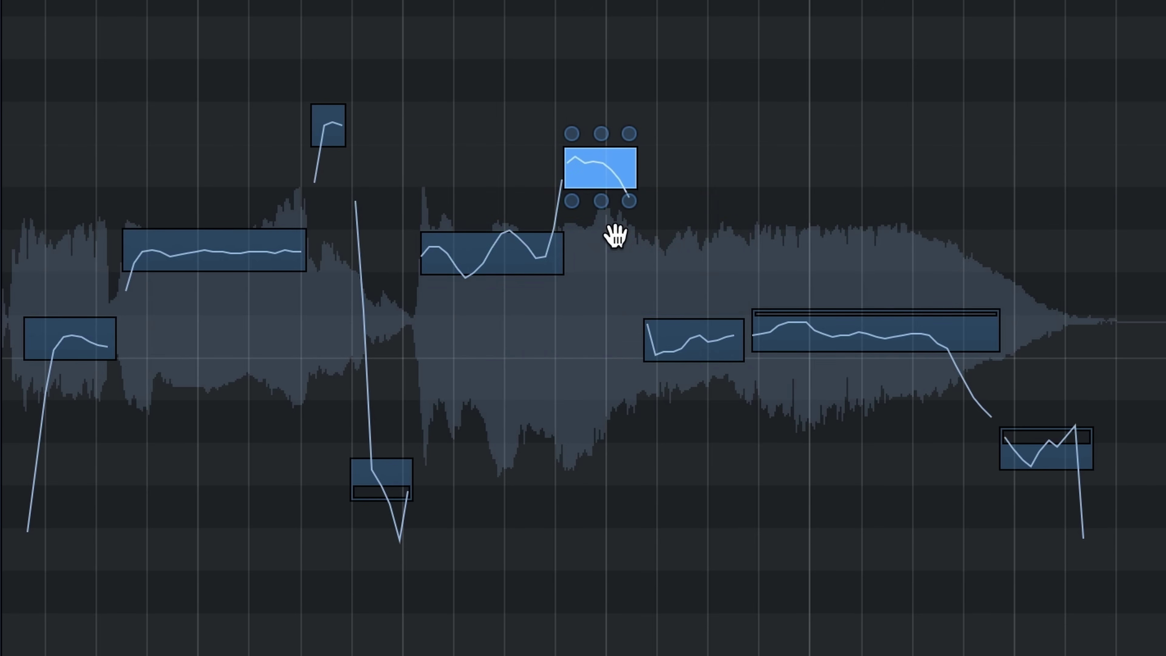
drag(615, 236, 604, 333)
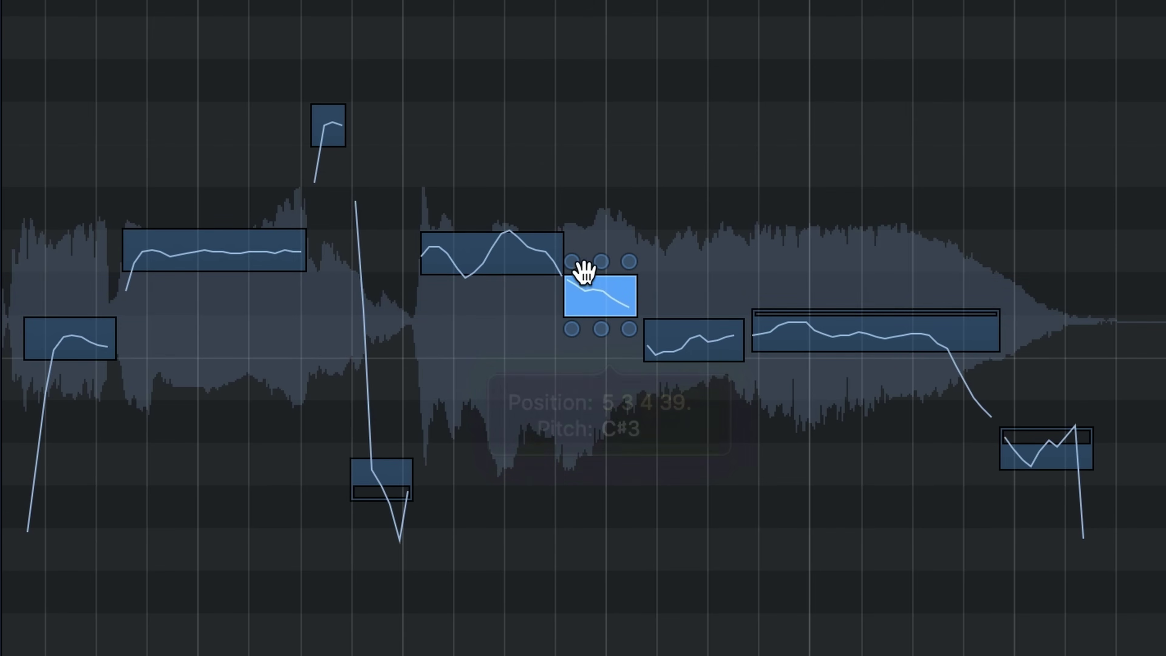
drag(420, 265, 450, 260)
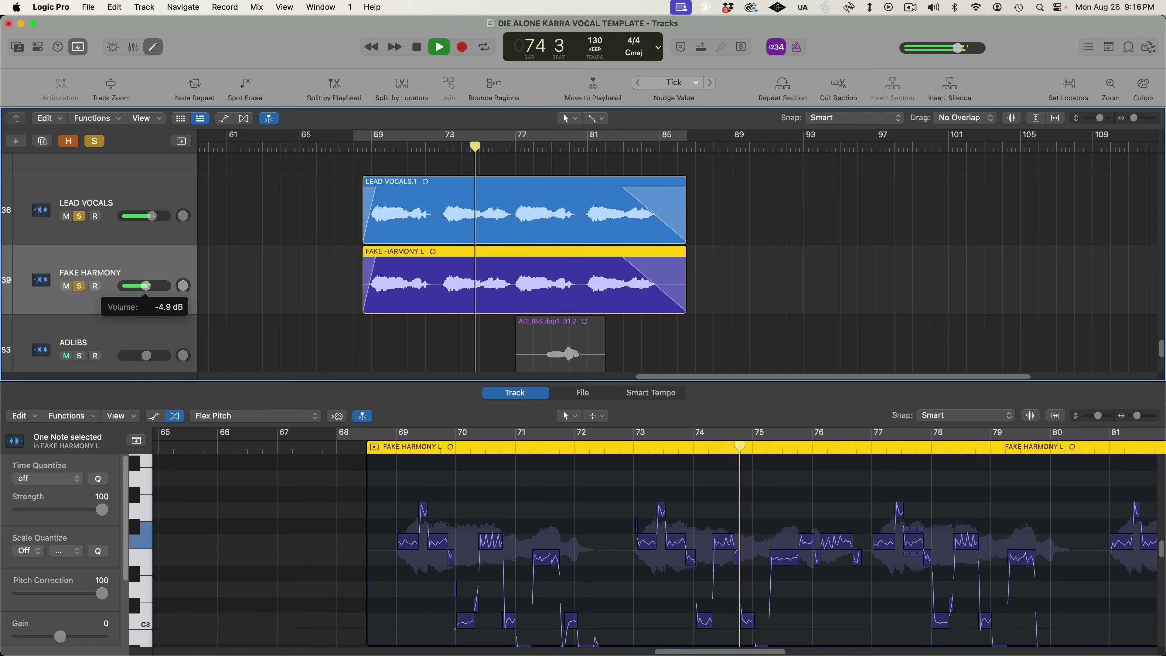
- Turn off Solo on the FAKE HARMONY track header
click(80, 286)
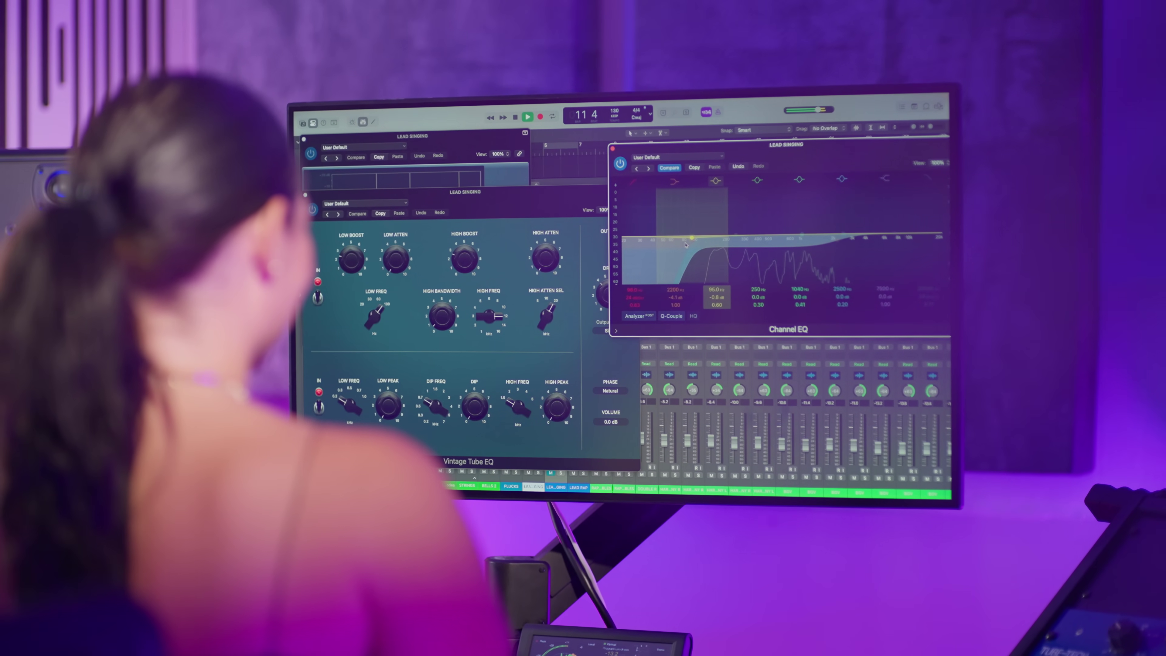
- Move the LEAD SINGING Channel EQ low cut from 98 Hz up to 111 Hz
drag(685, 244, 710, 237)
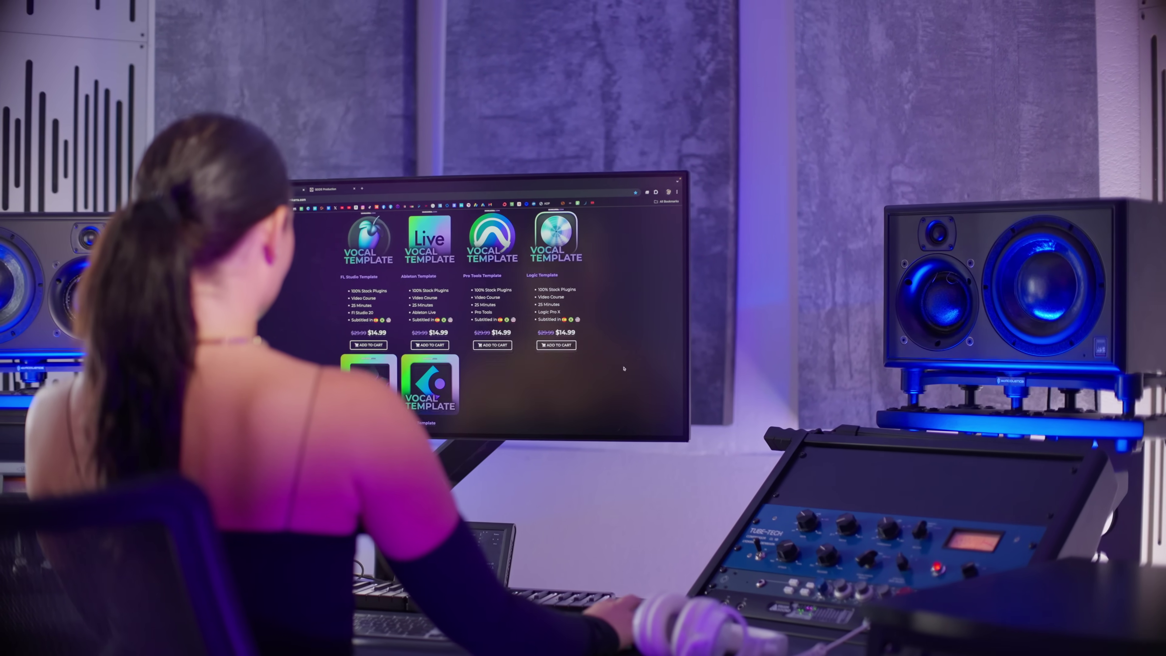